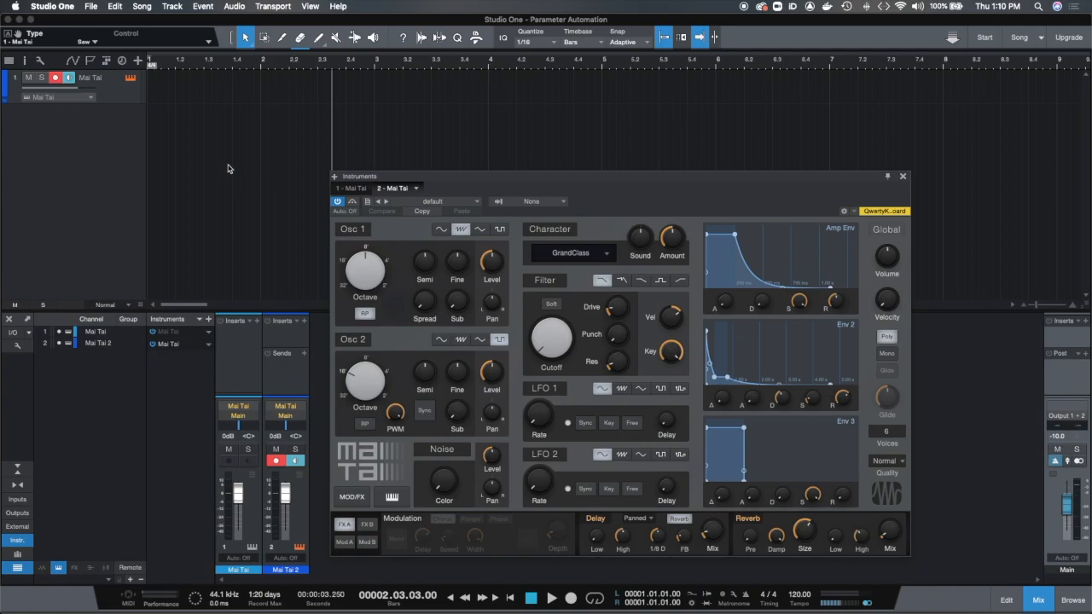
- Show automation on the Mai Tai track and open its add/remove parameters window, moved clear of the filter section
{"action": "key", "text": "a"}
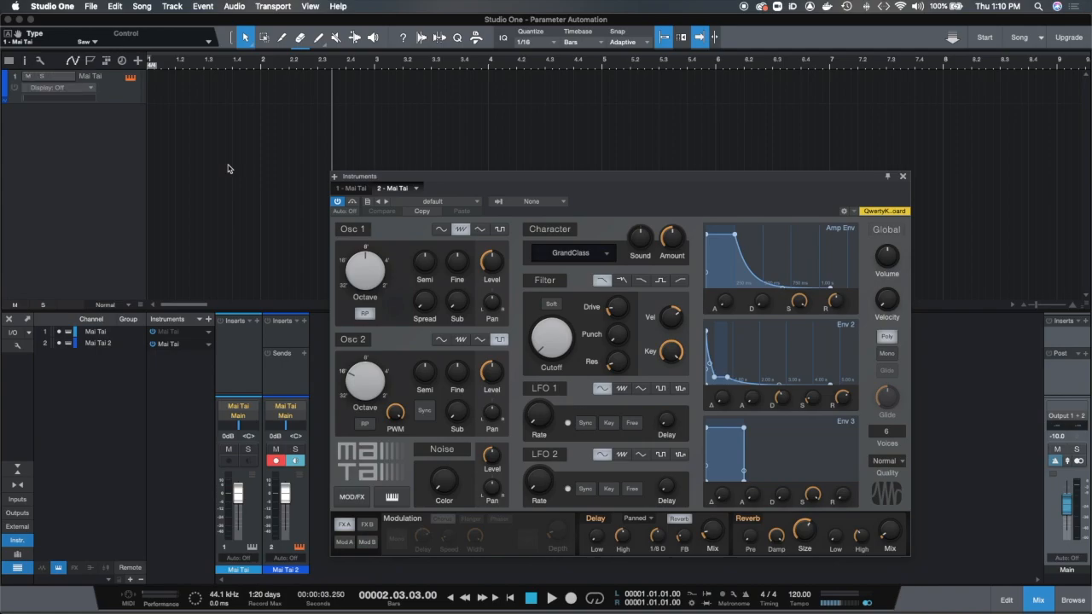
{"action": "left_click", "coordinate": [87, 89]}
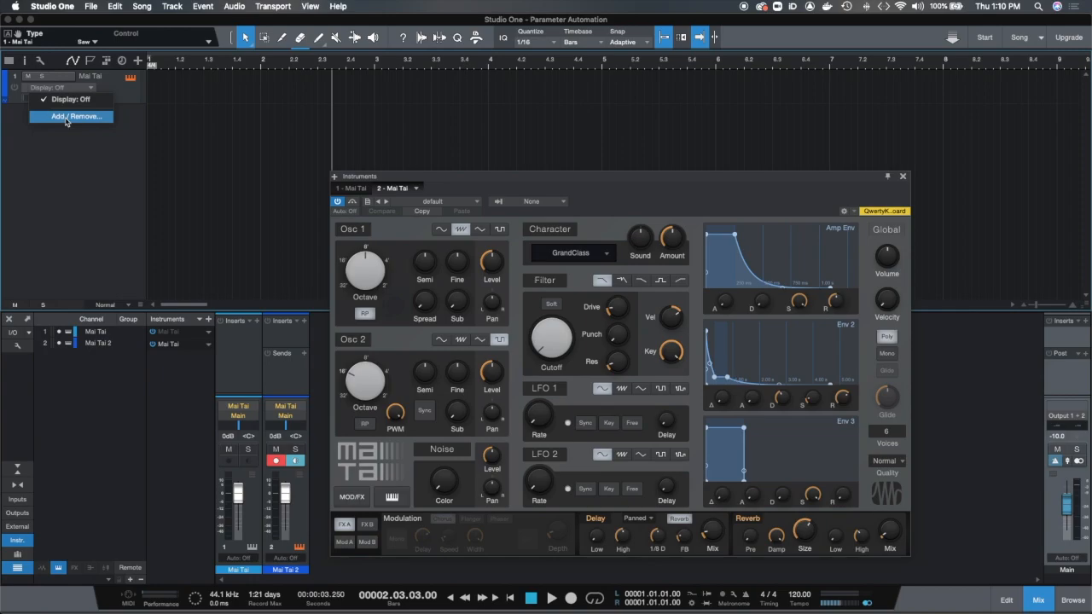
{"action": "left_click", "coordinate": [66, 121]}
{"action": "left_click_drag", "start_coordinate": [503, 125], "coordinate": [125, 127]}
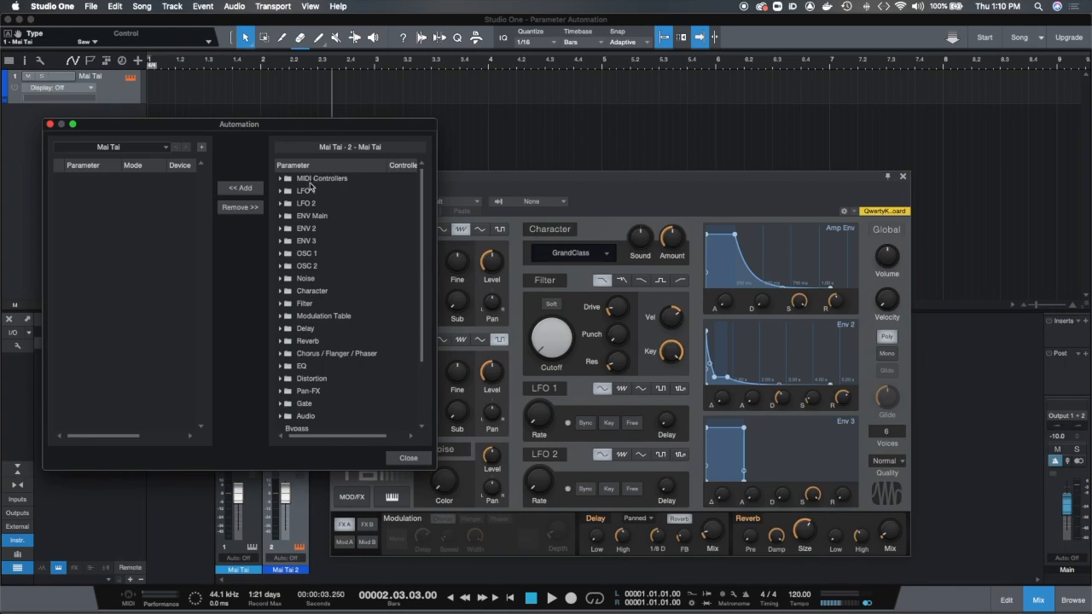
- Add the Filter Cutoff parameter to the Mai Tai track's automation list
{"action": "scroll", "coordinate": [302, 192], "scroll_direction": "down", "scroll_amount": 3}
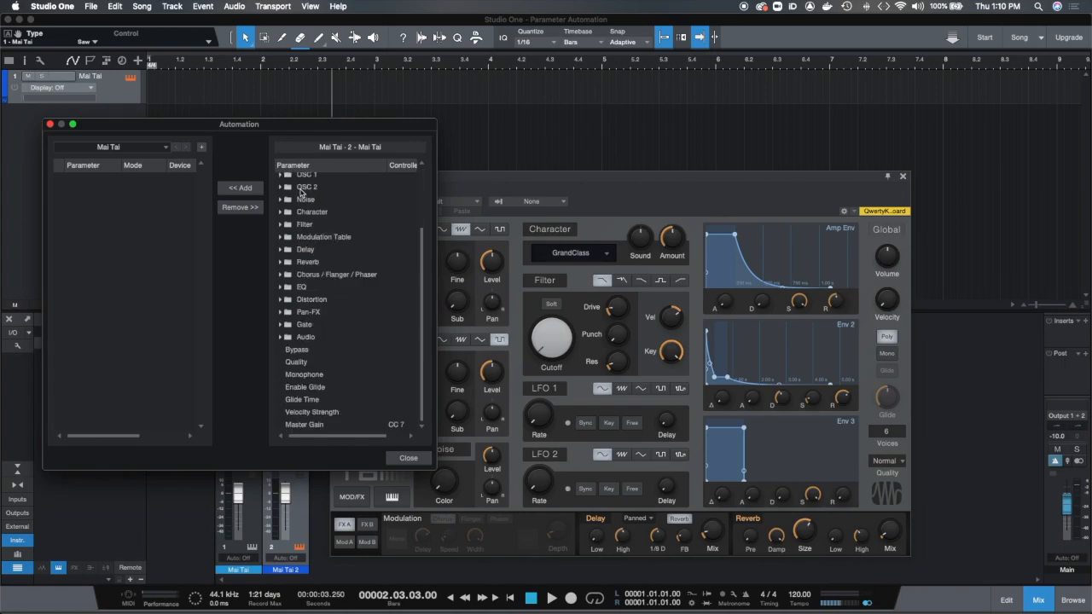
{"action": "scroll", "coordinate": [301, 192], "scroll_direction": "up", "scroll_amount": 3}
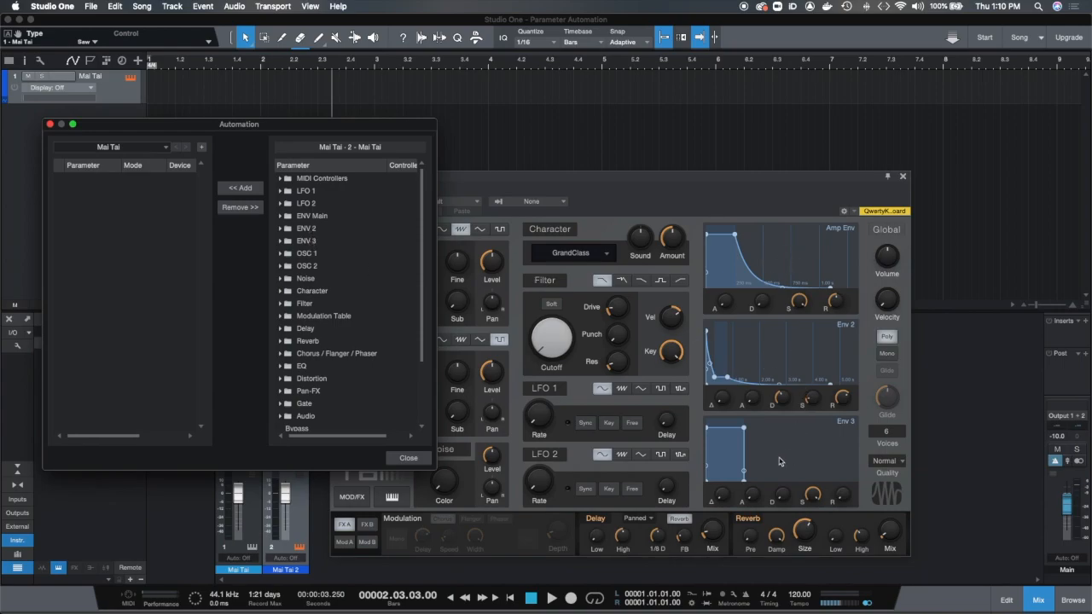
{"action": "scroll", "coordinate": [304, 284], "scroll_direction": "down", "scroll_amount": 2}
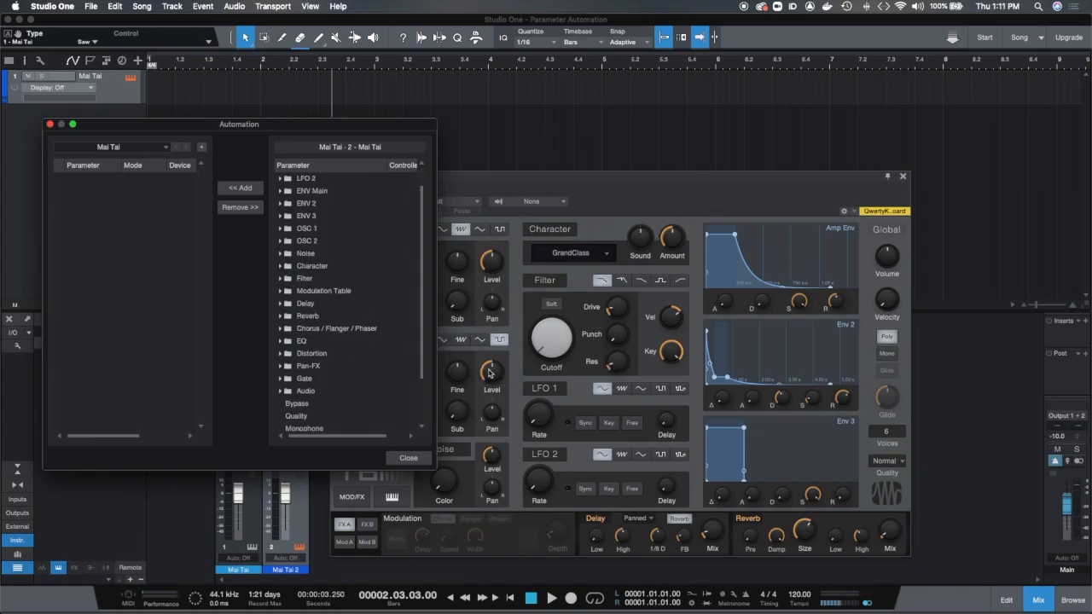
{"action": "double_click", "coordinate": [306, 281]}
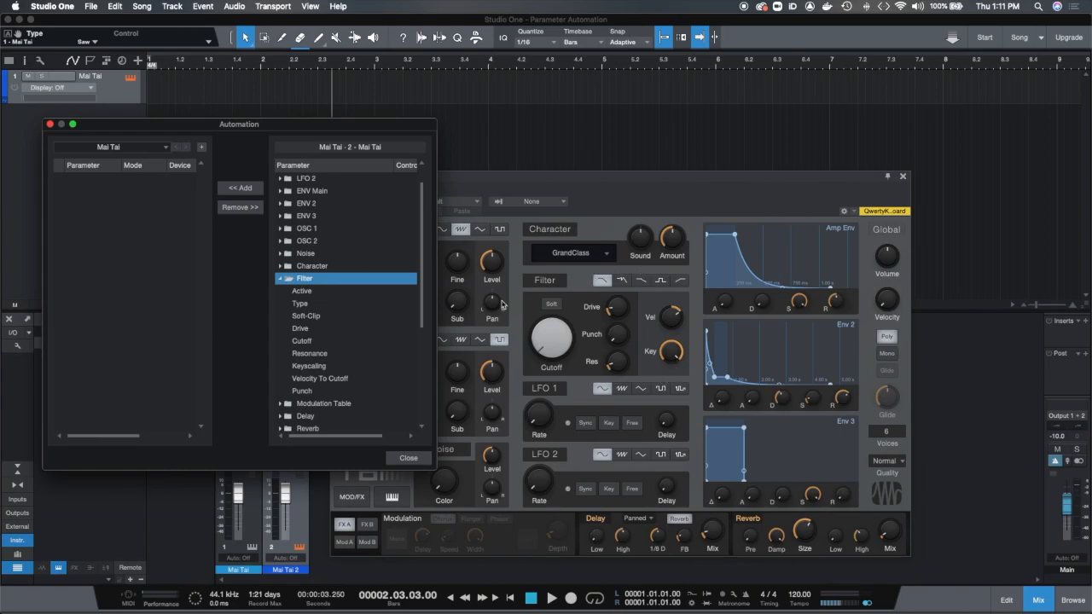
{"action": "left_click", "coordinate": [301, 307]}
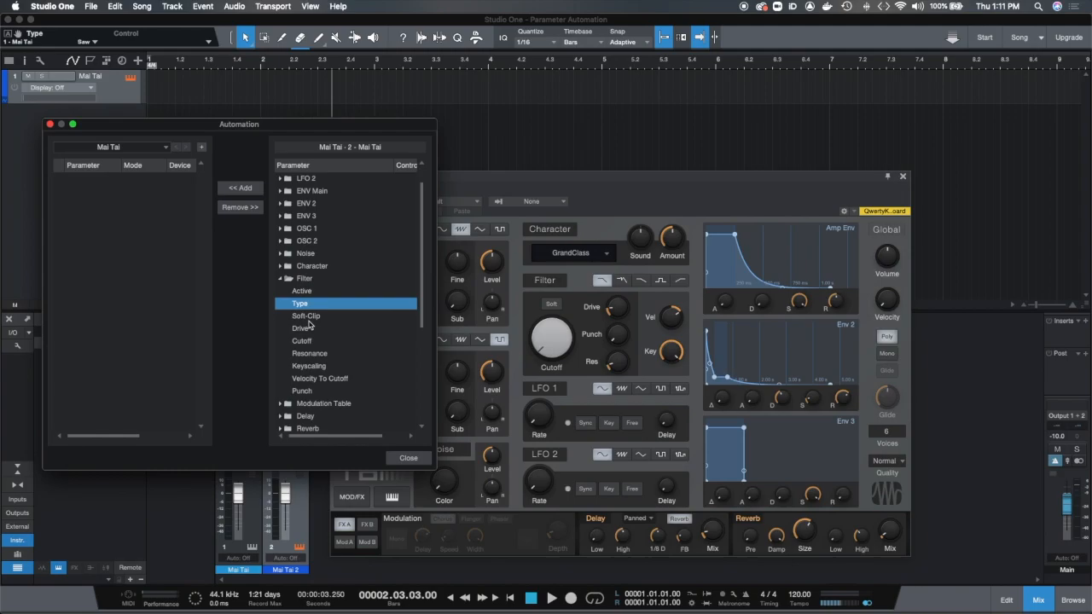
{"action": "left_click", "coordinate": [308, 318]}
{"action": "left_click", "coordinate": [305, 330]}
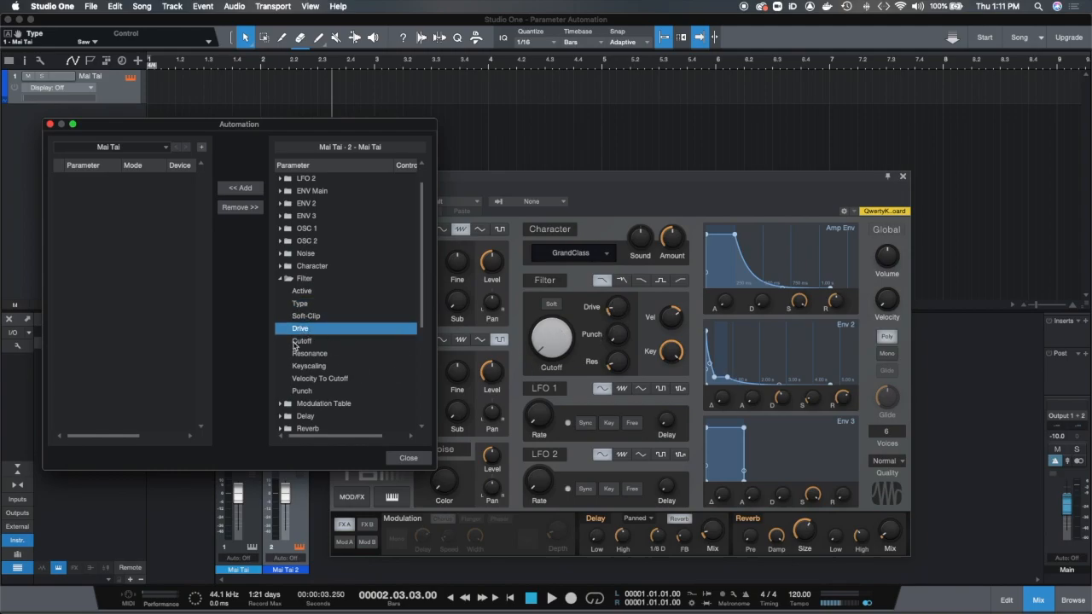
{"action": "left_click", "coordinate": [301, 341]}
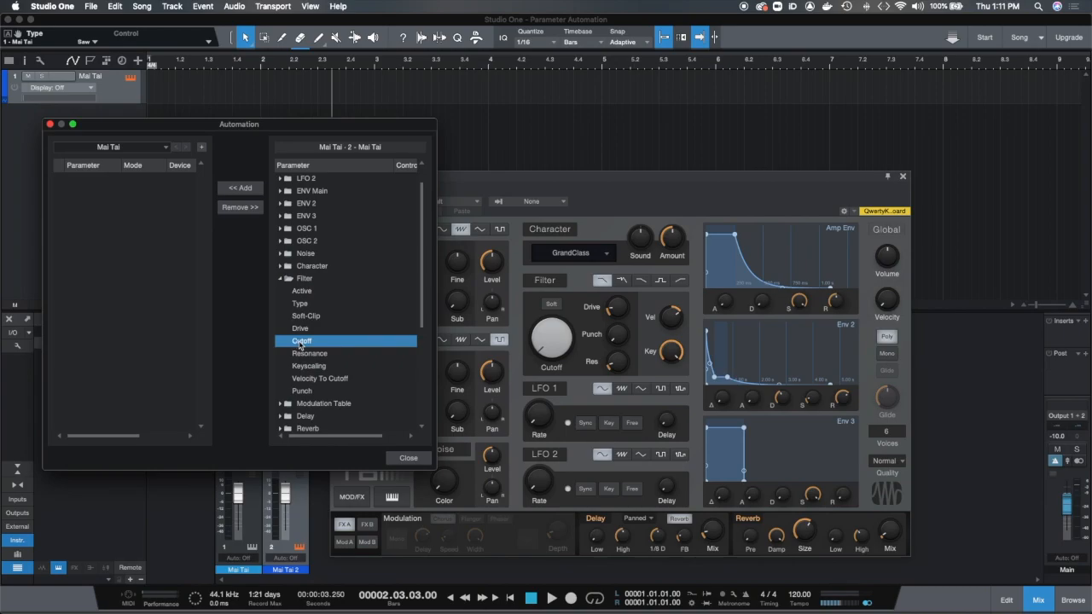
{"action": "left_click", "coordinate": [240, 188]}
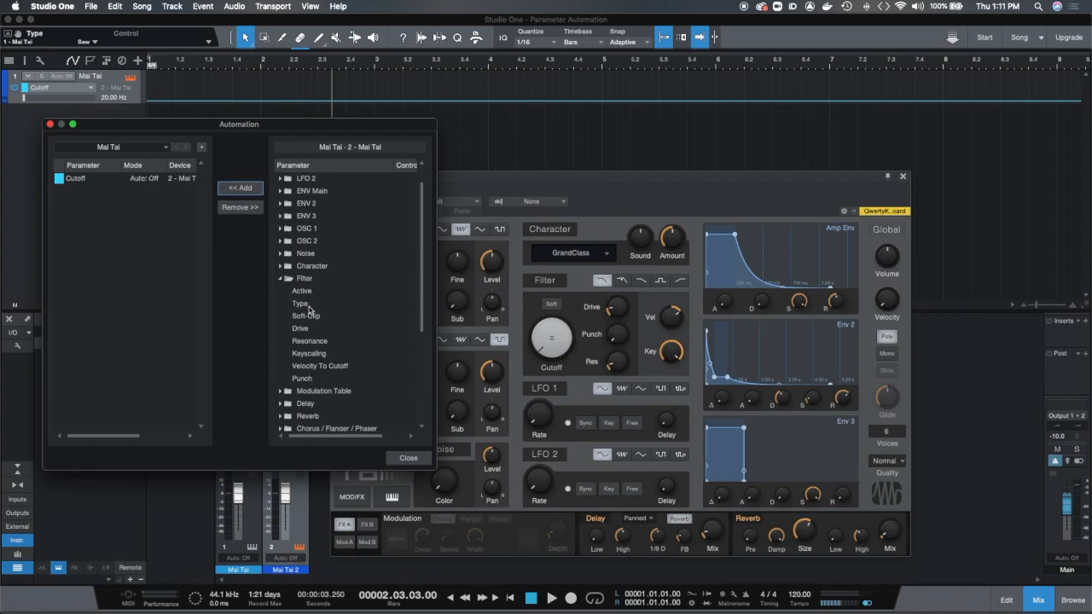
- Add the LFO 1 Frequency parameter to the Mai Tai automation list
{"action": "left_click", "coordinate": [283, 280]}
{"action": "left_click", "coordinate": [282, 192]}
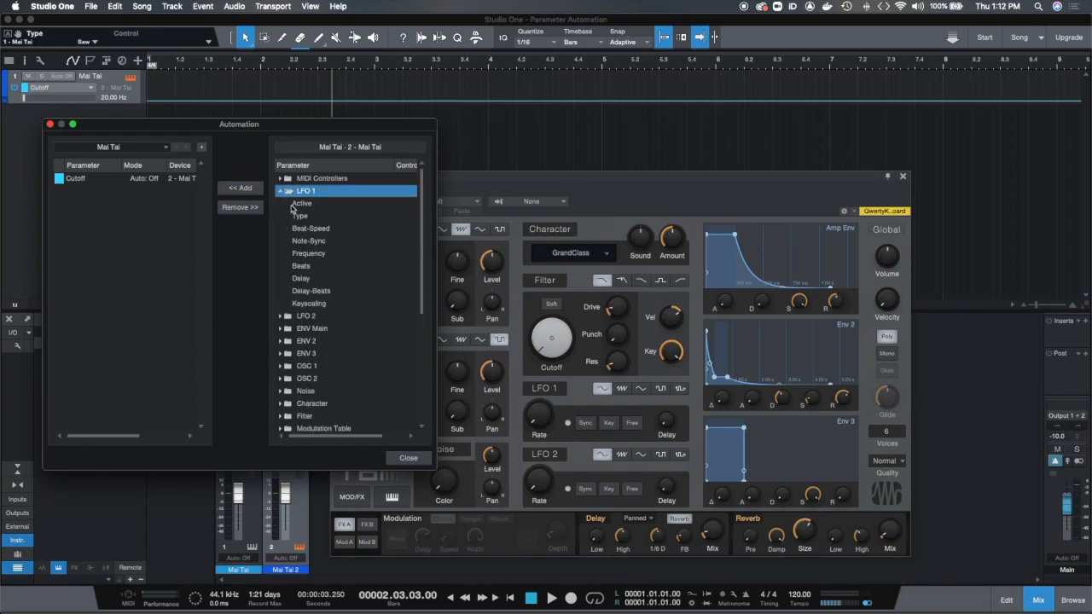
{"action": "left_click", "coordinate": [329, 257]}
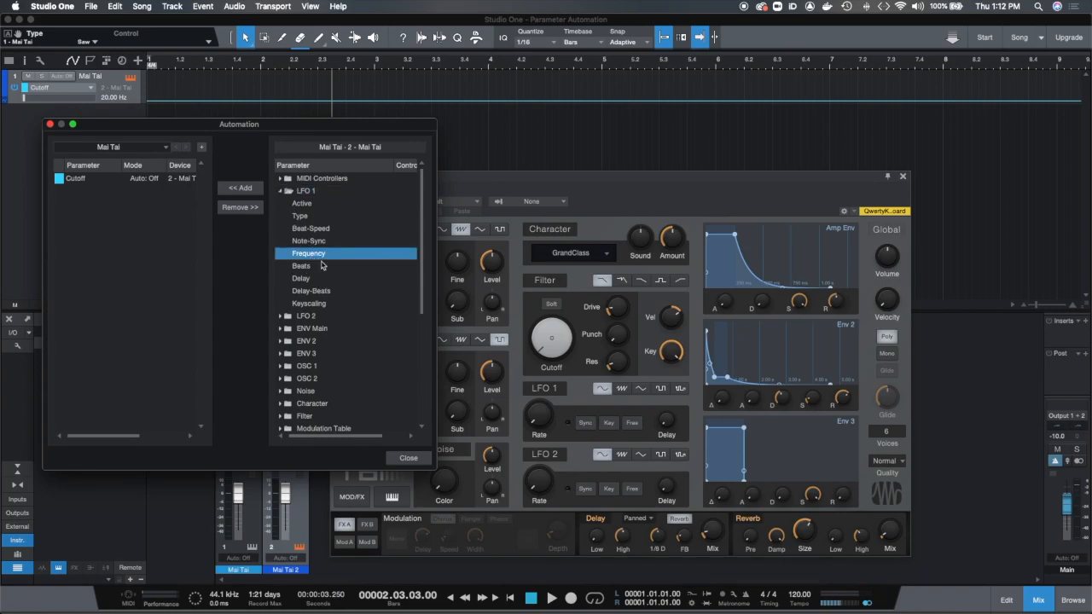
{"action": "left_click", "coordinate": [232, 189]}
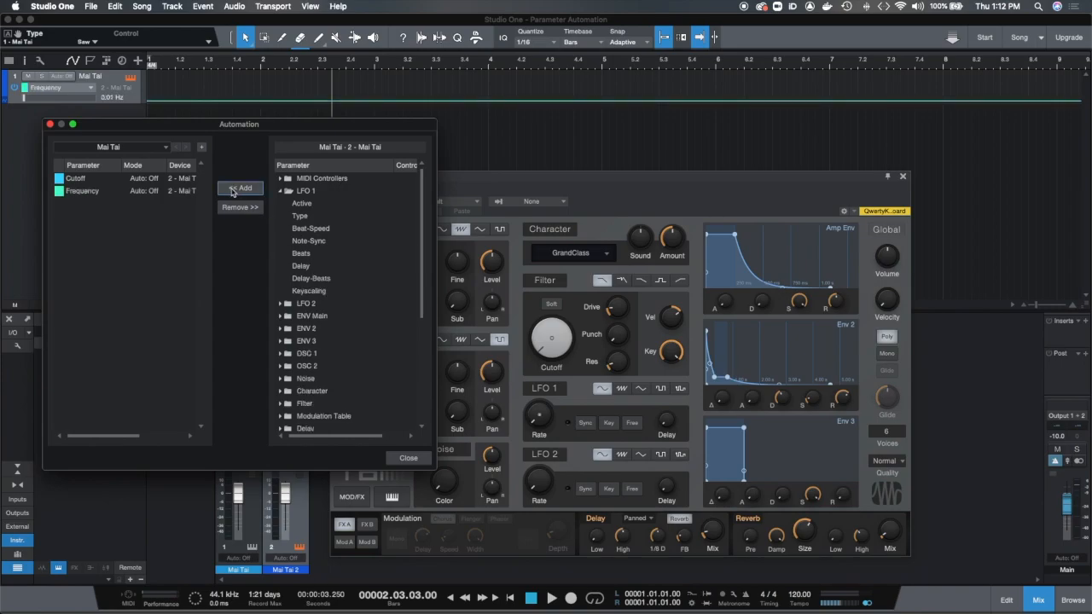
- Add the OSC 1 Octave Range parameter to the automation list and close the Automation window
{"action": "left_click", "coordinate": [281, 191]}
{"action": "left_click_drag", "start_coordinate": [352, 124], "coordinate": [864, 116]}
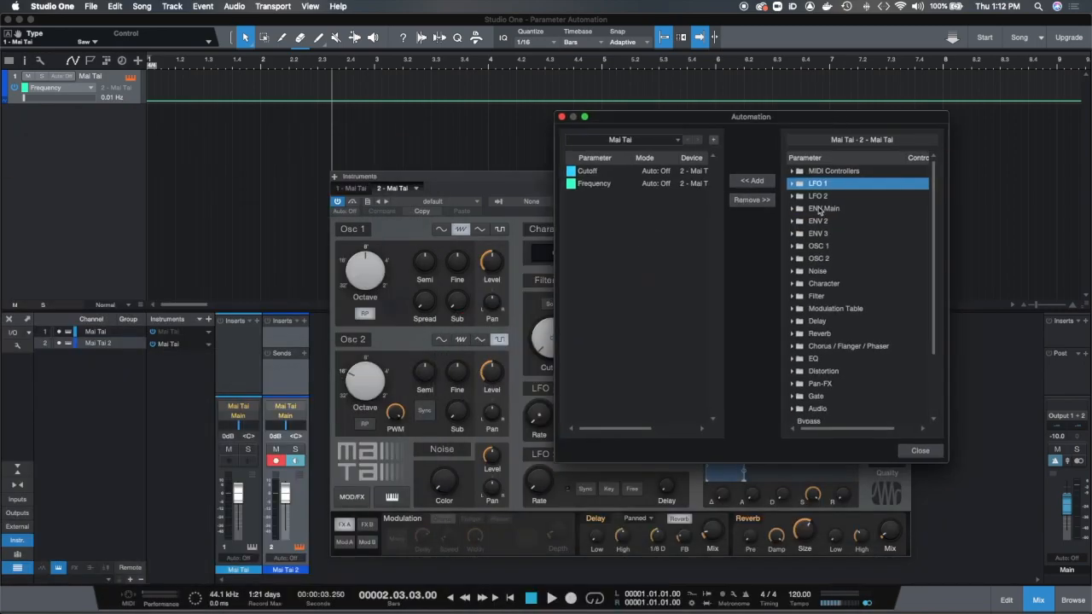
{"action": "left_click", "coordinate": [821, 248]}
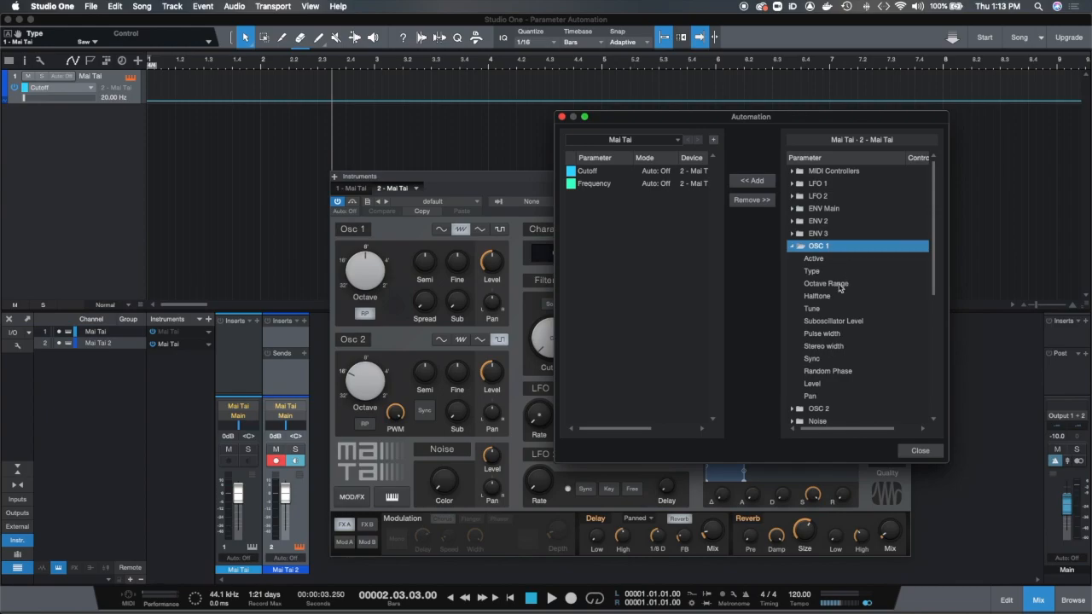
{"action": "left_click", "coordinate": [840, 286]}
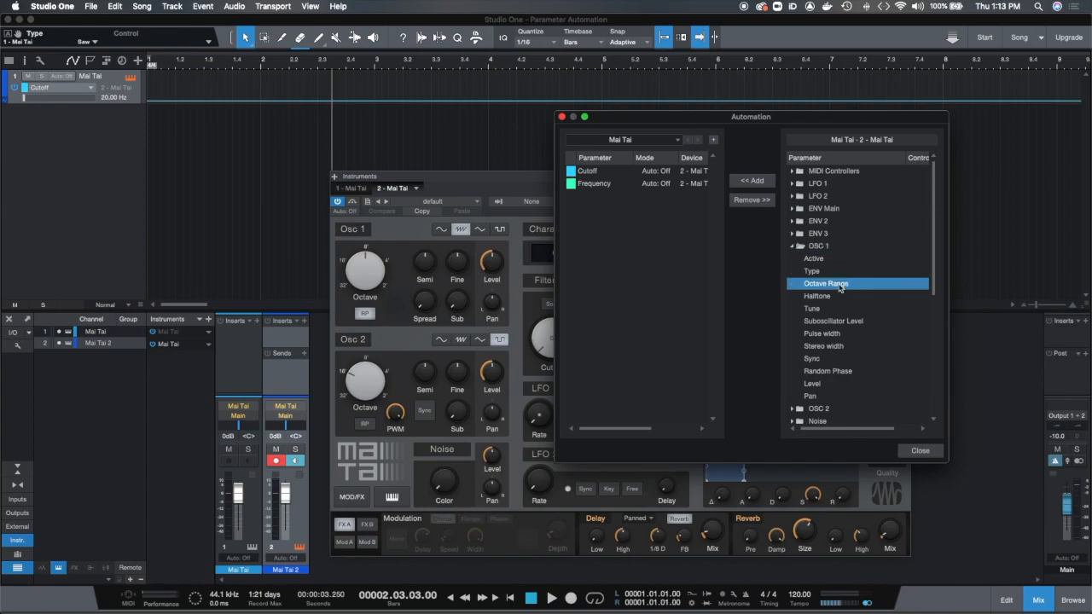
{"action": "left_click", "coordinate": [754, 182]}
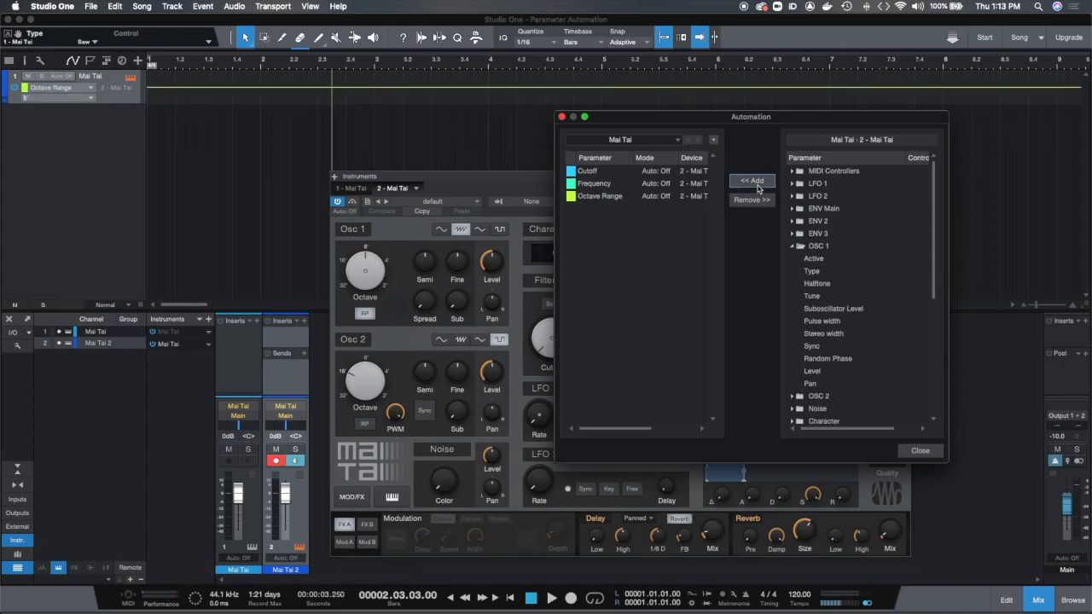
{"action": "left_click", "coordinate": [919, 451]}
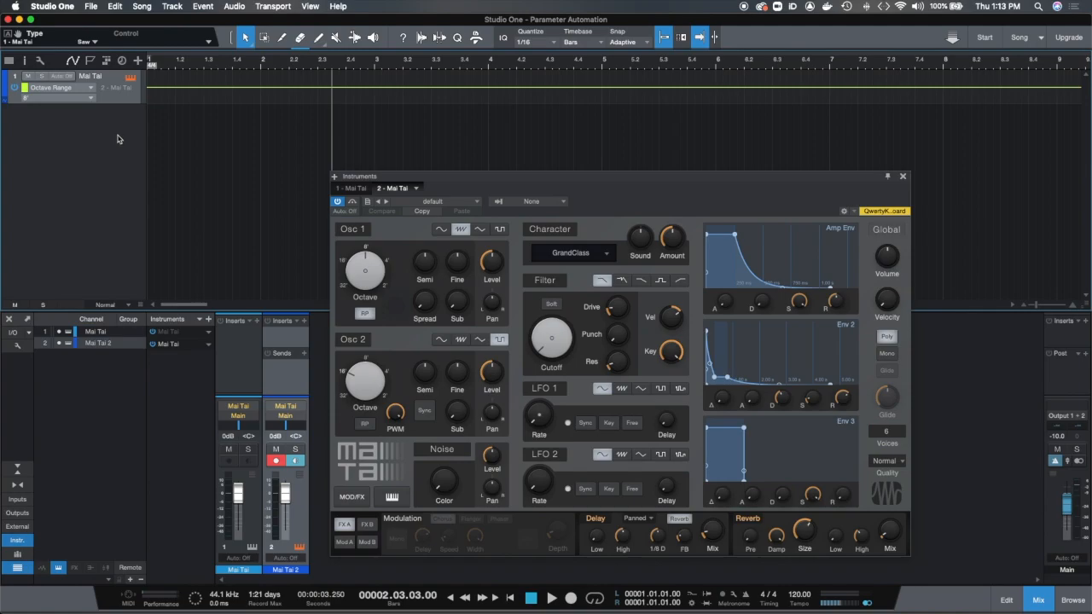
- Display the Cutoff envelope and add a point at about 1.12 kHz before beat 1.3 and a minimum point at 1.4.3
{"action": "left_click", "coordinate": [92, 88]}
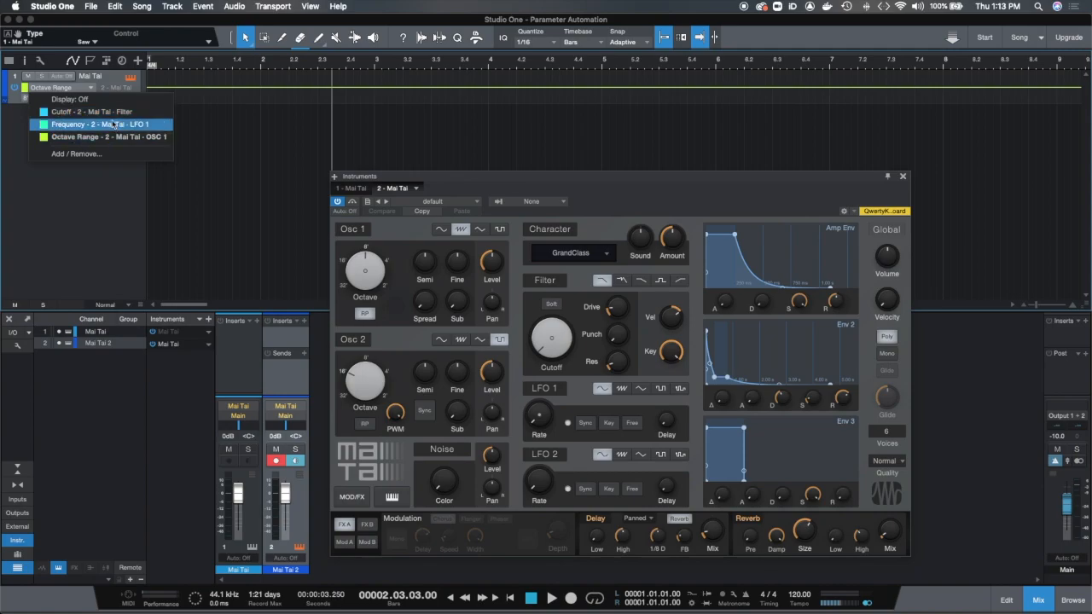
{"action": "left_click", "coordinate": [63, 114]}
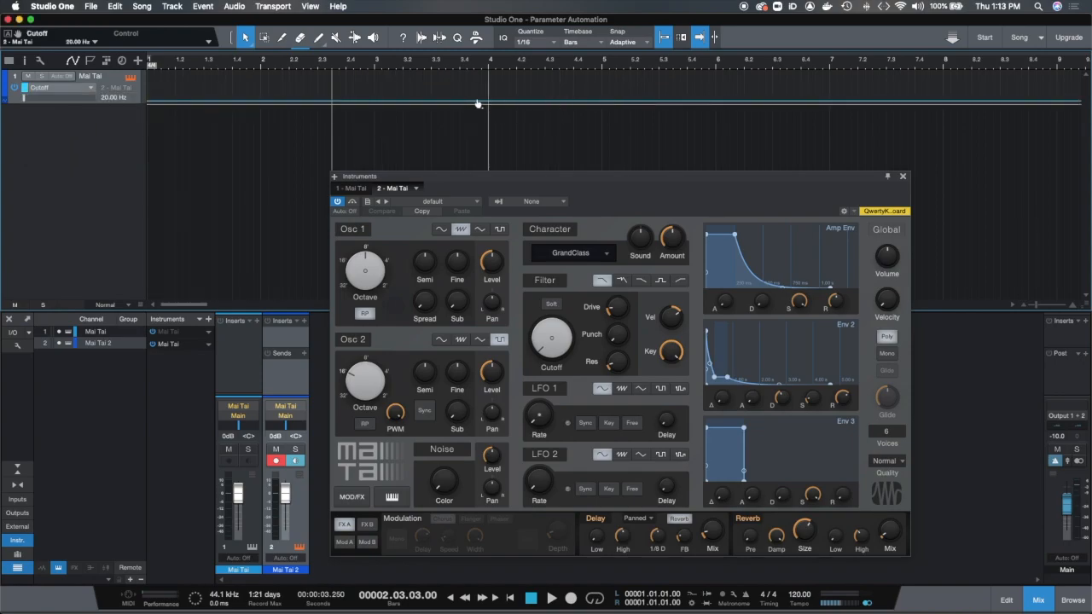
{"action": "left_click_drag", "start_coordinate": [199, 104], "coordinate": [199, 85]}
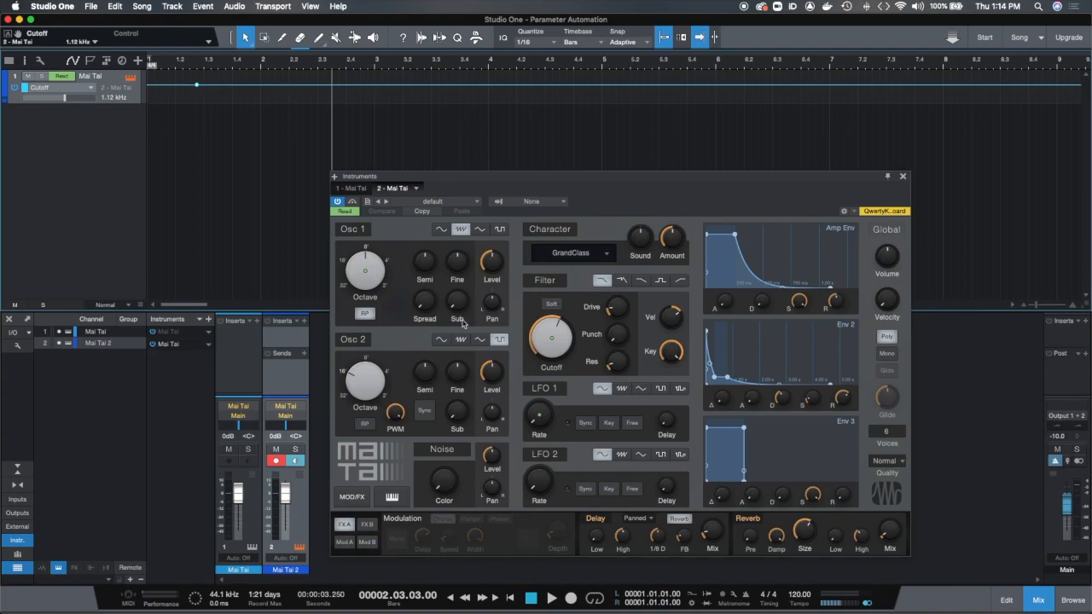
{"action": "left_click_drag", "start_coordinate": [245, 90], "coordinate": [247, 104]}
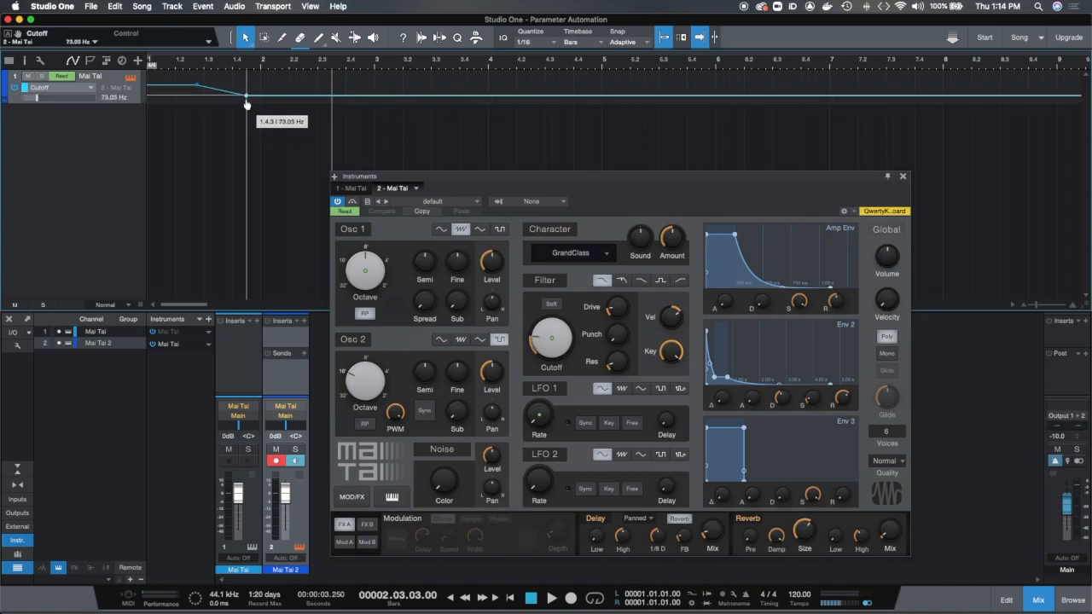
{"action": "left_click_drag", "start_coordinate": [246, 104], "coordinate": [247, 108]}
- Continue the Cutoff envelope with alternating maximum and minimum points from about beat 2.3 to just past bar 7, ending at 20 kHz
{"action": "left_click_drag", "start_coordinate": [325, 105], "coordinate": [331, 75]}
{"action": "left_click_drag", "start_coordinate": [437, 76], "coordinate": [438, 106]}
{"action": "left_click_drag", "start_coordinate": [527, 107], "coordinate": [538, 80]}
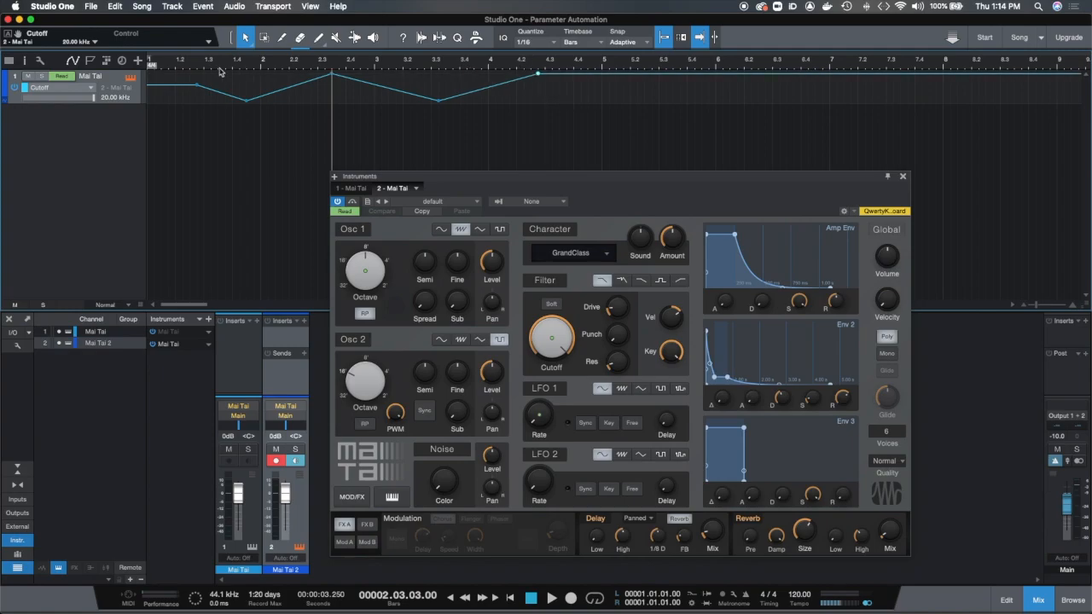
{"action": "left_click_drag", "start_coordinate": [692, 75], "coordinate": [693, 100]}
{"action": "left_click_drag", "start_coordinate": [857, 101], "coordinate": [858, 73]}
- Display the LFO 1 Frequency envelope and draw alternating high and low points from about beat 1.2 to 8.2, starting at 8.00 kHz
{"action": "left_click", "coordinate": [83, 92]}
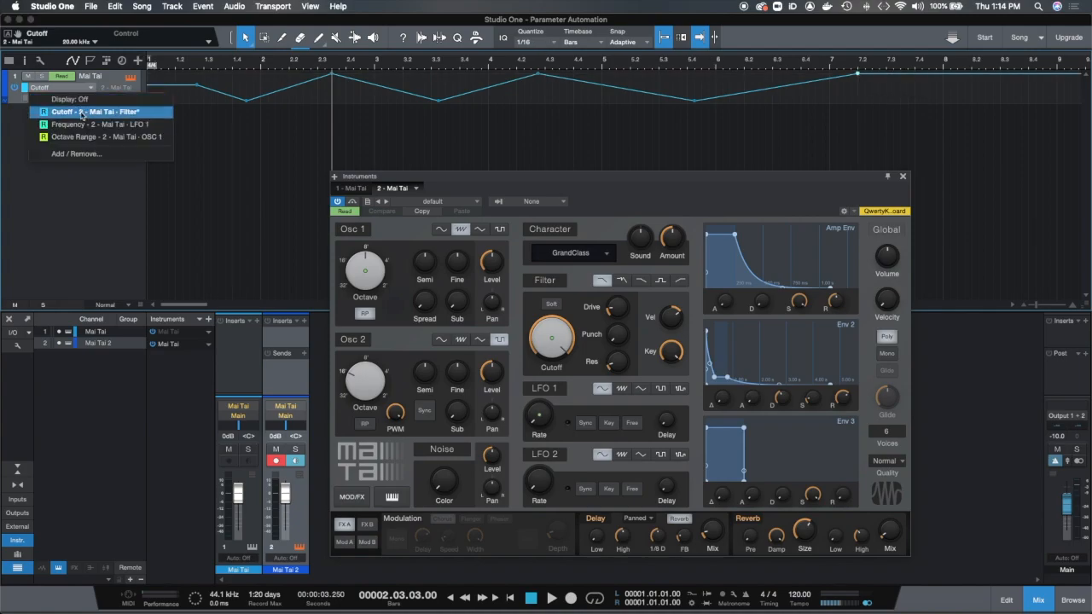
{"action": "left_click", "coordinate": [129, 127]}
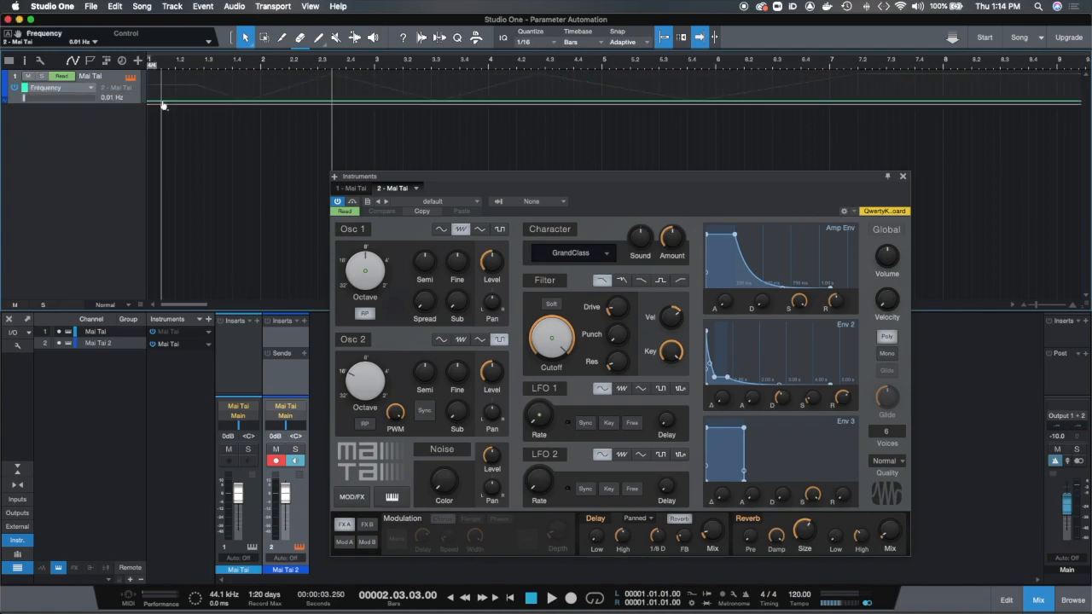
{"action": "left_click_drag", "start_coordinate": [163, 106], "coordinate": [175, 73]}
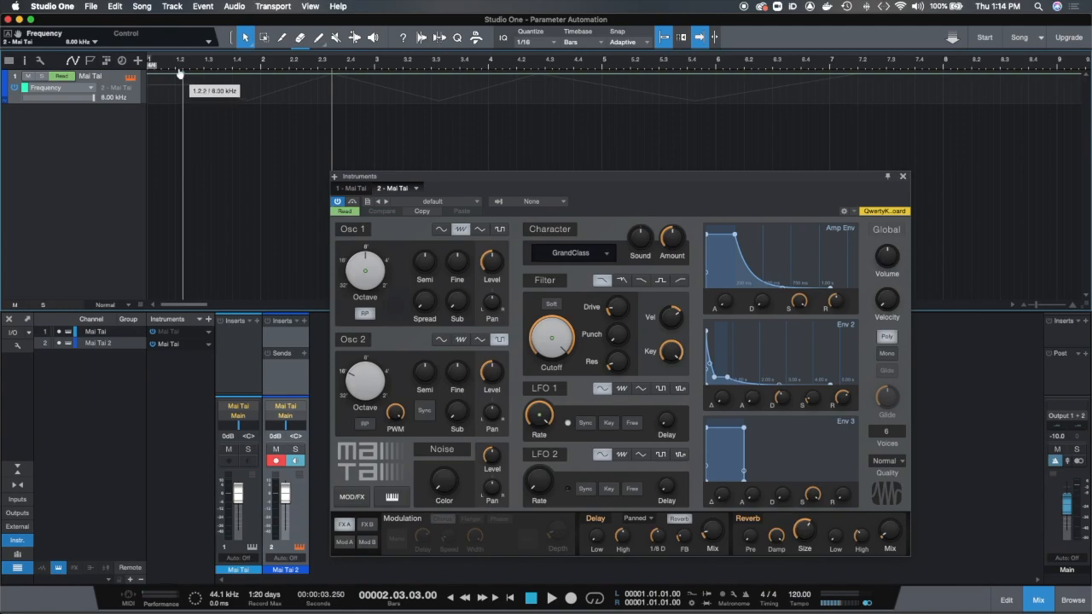
{"action": "left_click_drag", "start_coordinate": [338, 74], "coordinate": [341, 107]}
{"action": "left_click_drag", "start_coordinate": [536, 105], "coordinate": [584, 75]}
{"action": "left_click_drag", "start_coordinate": [791, 75], "coordinate": [807, 101]}
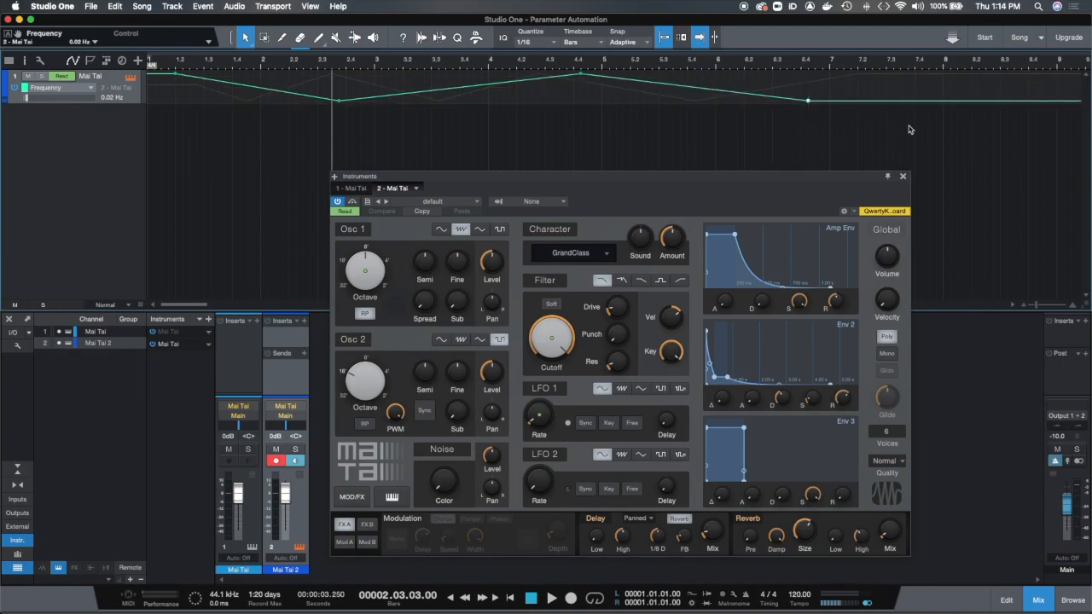
{"action": "left_click_drag", "start_coordinate": [977, 104], "coordinate": [979, 73]}
- Display the OSC 1 Octave Range envelope and step it up to 2' at 1.4.4, then back to 8' just after bar 3
{"action": "left_click", "coordinate": [86, 89]}
{"action": "left_click", "coordinate": [83, 142]}
{"action": "left_click", "coordinate": [174, 89]}
{"action": "left_click", "coordinate": [253, 90]}
{"action": "left_click_drag", "start_coordinate": [253, 92], "coordinate": [254, 73]}
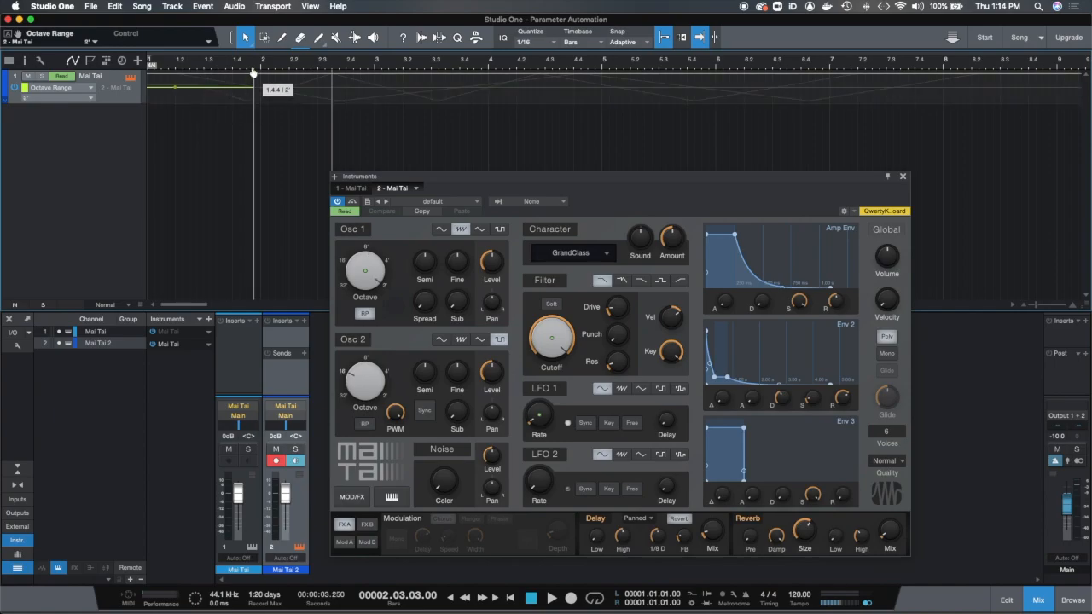
{"action": "mouse_move", "coordinate": [390, 76]}
{"action": "left_mouse_down"}
{"action": "mouse_move", "coordinate": [391, 109]}
{"action": "mouse_move", "coordinate": [389, 86]}
{"action": "left_mouse_up"}
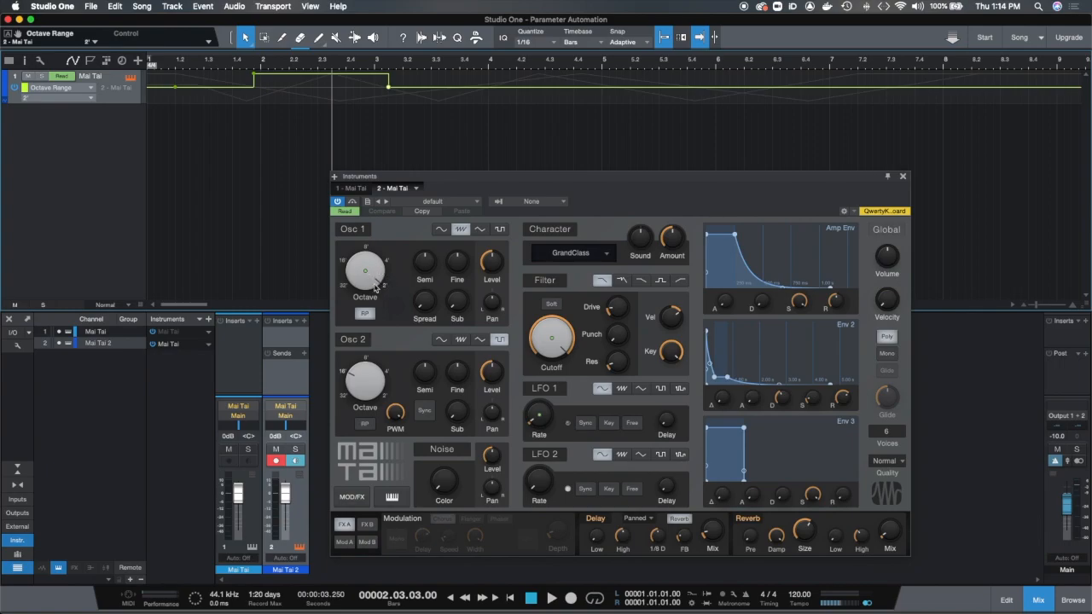
- Step the Octave Range down to 16' near beat 3.3 and 32' near 4.3, then up to 8' near 5.3
{"action": "mouse_move", "coordinate": [379, 284]}
{"action": "mouse_move", "coordinate": [444, 87]}
{"action": "left_mouse_down"}
{"action": "mouse_move", "coordinate": [448, 104]}
{"action": "mouse_move", "coordinate": [445, 93]}
{"action": "left_mouse_up"}
{"action": "left_click_drag", "start_coordinate": [538, 98], "coordinate": [539, 100]}
{"action": "left_click_drag", "start_coordinate": [653, 105], "coordinate": [653, 88]}
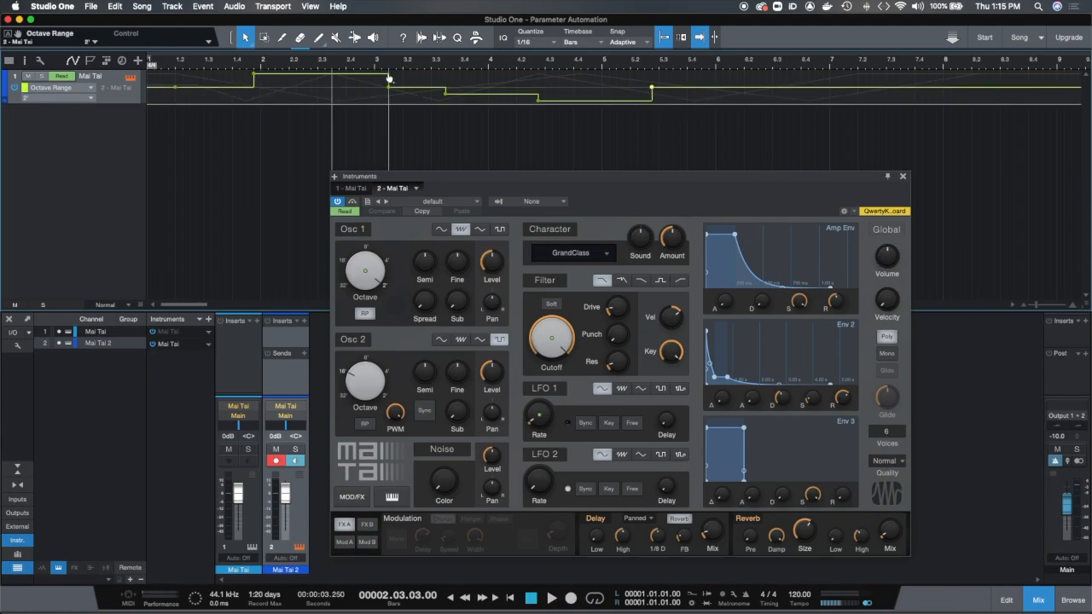
{"action": "mouse_move", "coordinate": [390, 91]}
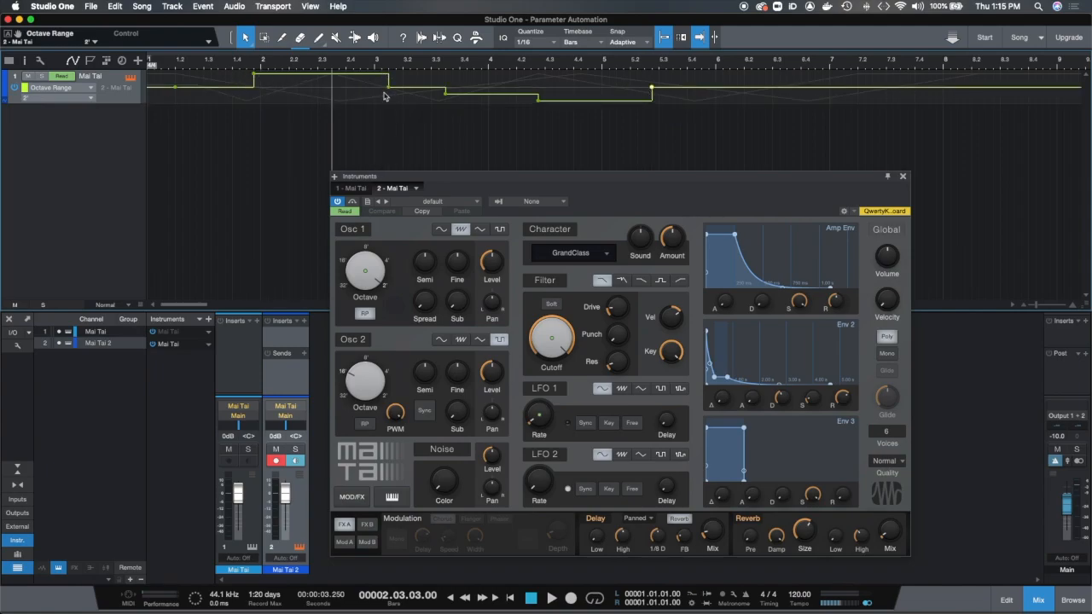
- Extend the Octave Range envelope with 2' near beat 6.2, 32' near 7.2 and 2' near 8.2
{"action": "left_click", "coordinate": [744, 74]}
{"action": "left_click", "coordinate": [859, 75]}
{"action": "left_click_drag", "start_coordinate": [860, 75], "coordinate": [866, 101]}
{"action": "left_click_drag", "start_coordinate": [985, 99], "coordinate": [985, 74]}
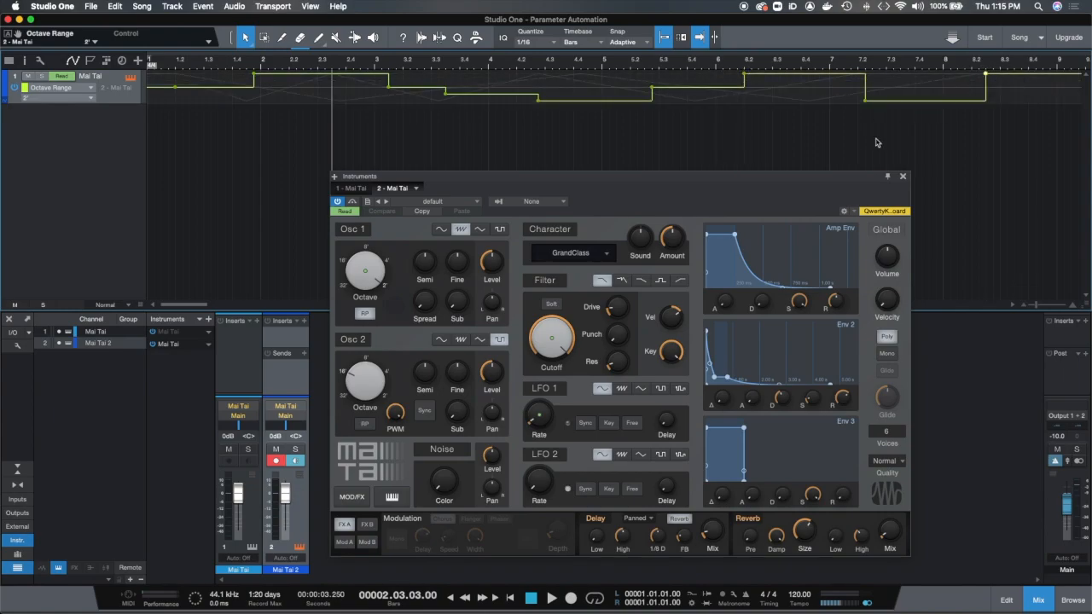
- Switch the Mai Tai track's automation display back to the filter Cutoff envelope
{"action": "left_click", "coordinate": [91, 89]}
{"action": "left_click", "coordinate": [326, 61]}
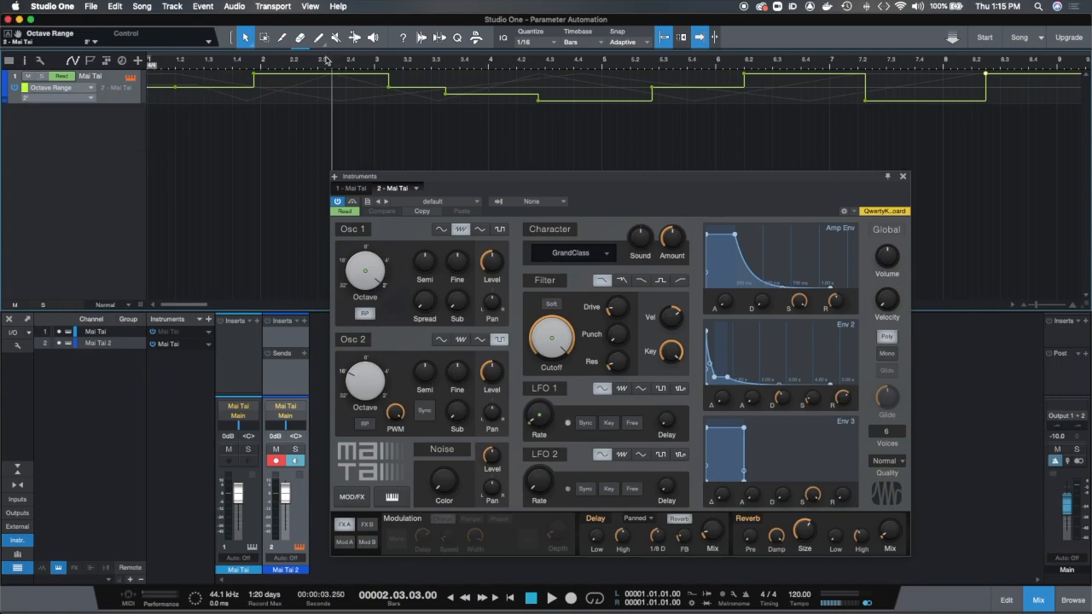
{"action": "left_click", "coordinate": [83, 94]}
{"action": "left_click", "coordinate": [78, 114]}
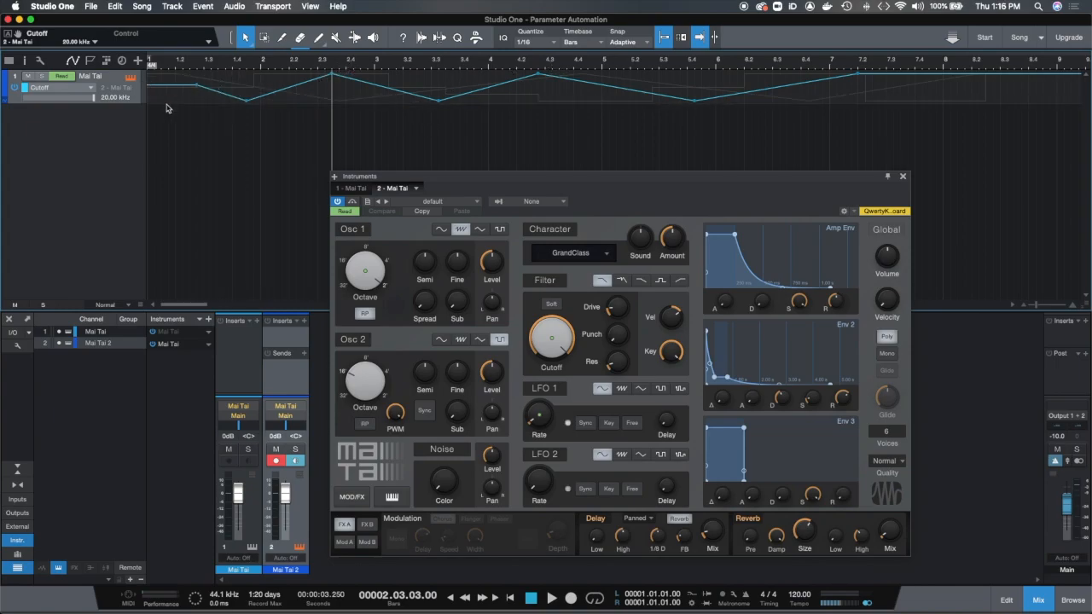
- Play the song twice from the start to audition the automated Mai Tai parameters, stopping playback after each pass
{"action": "left_click", "coordinate": [511, 597]}
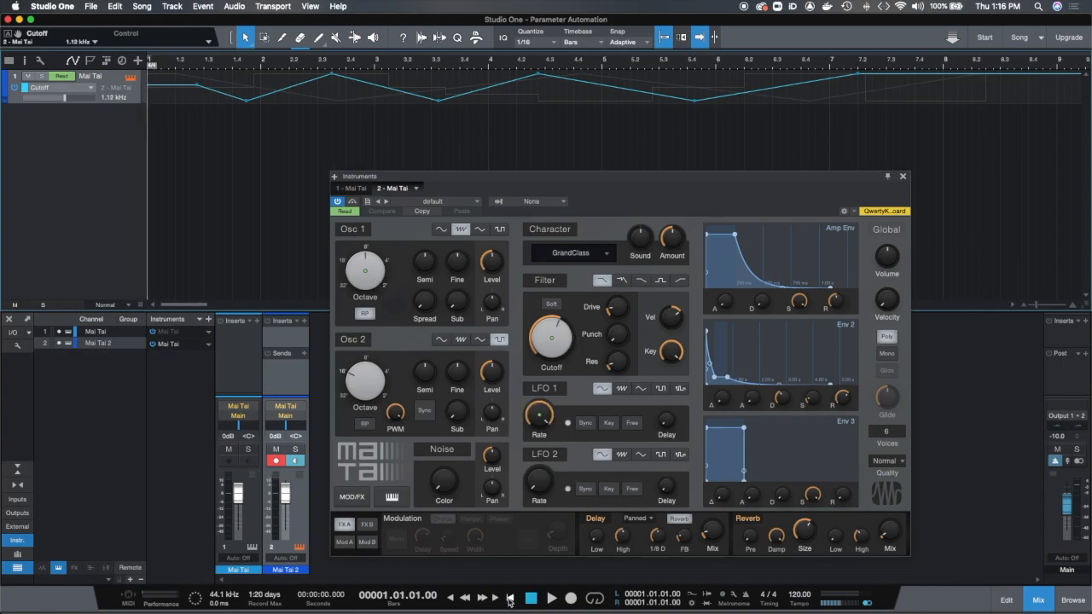
{"action": "left_click", "coordinate": [552, 600]}
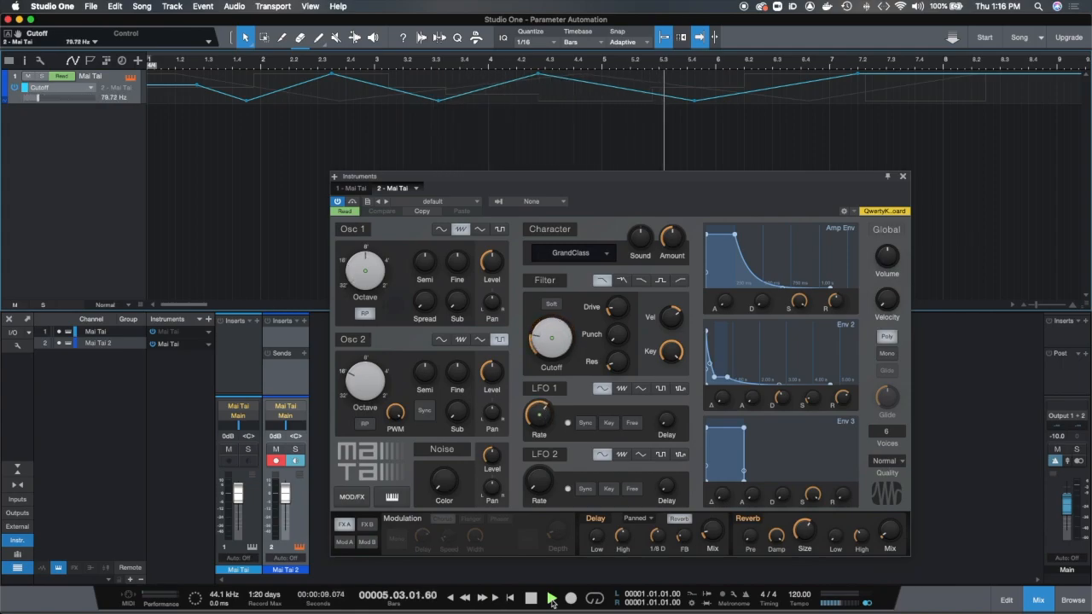
{"action": "left_click", "coordinate": [531, 598]}
{"action": "left_click", "coordinate": [510, 598]}
{"action": "left_click", "coordinate": [552, 598]}
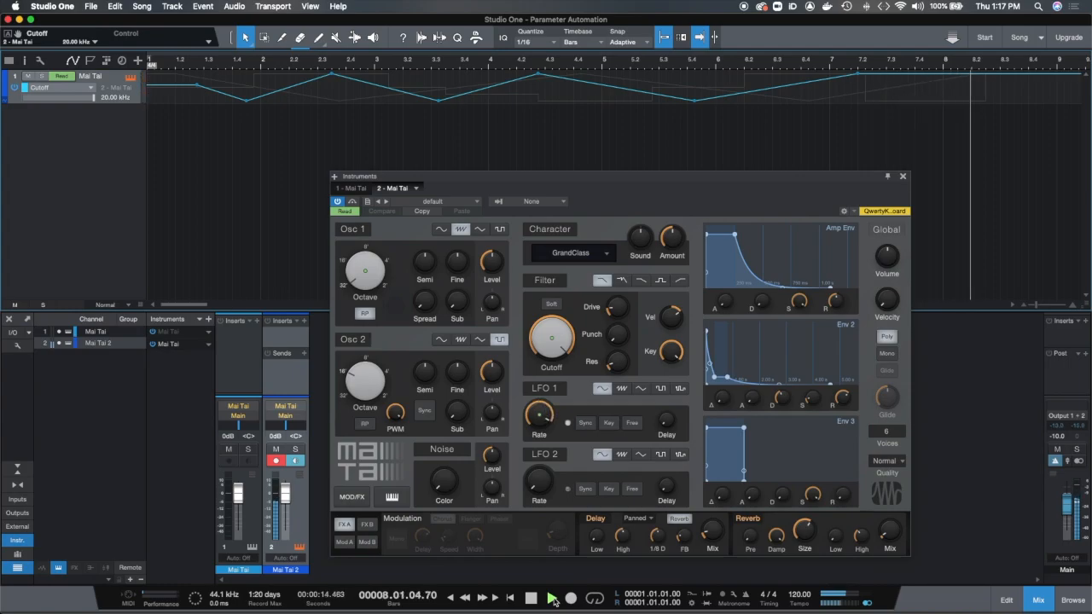
{"action": "key", "text": "space"}
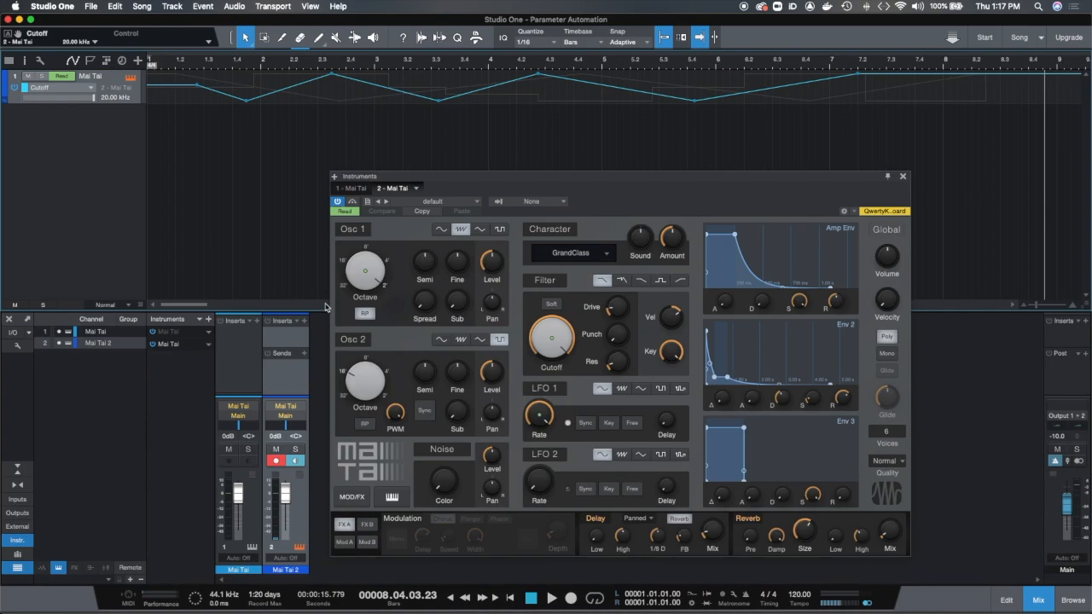
{"action": "left_click", "coordinate": [289, 87]}
{"action": "mouse_move", "coordinate": [540, 78]}
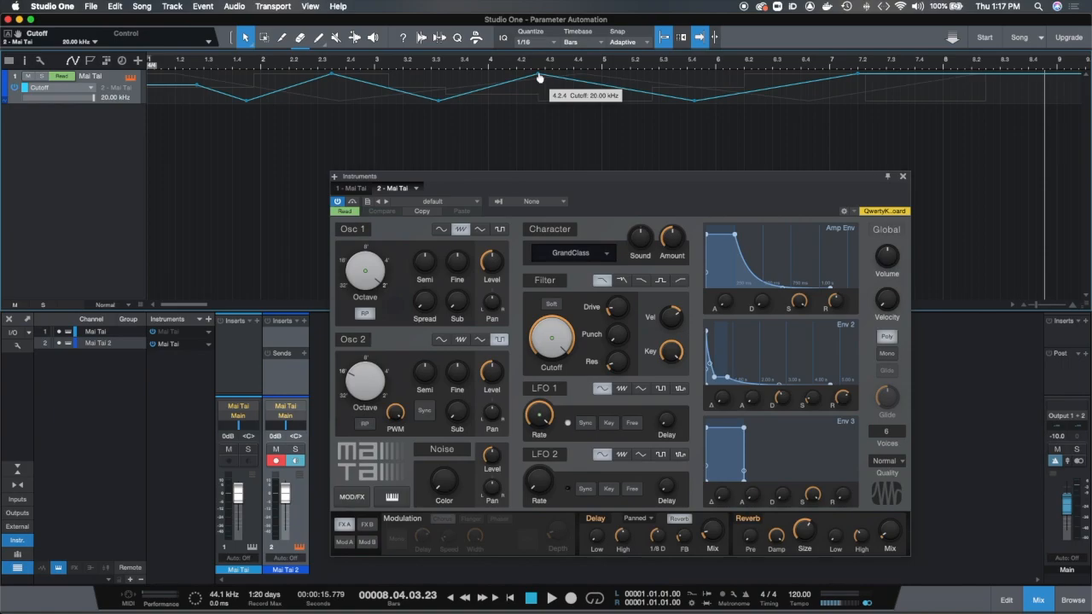
{"action": "left_click", "coordinate": [487, 87]}
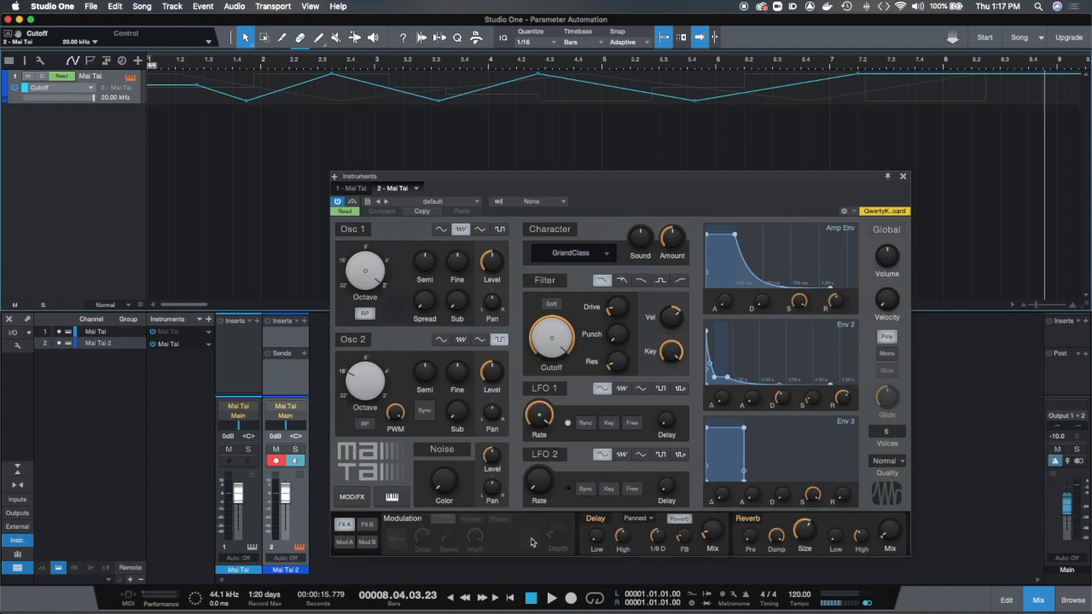
- Record a note performance on the Mai Tai track from the song start, stopping at about 5.3.4
{"action": "left_click", "coordinate": [511, 598]}
{"action": "left_click", "coordinate": [572, 599]}
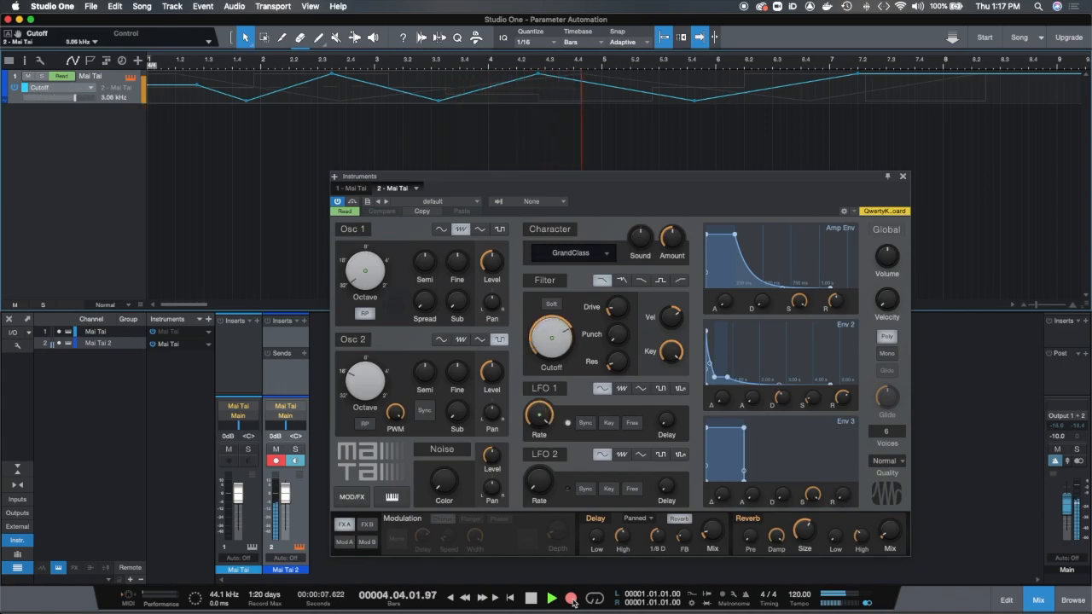
{"action": "left_click", "coordinate": [531, 598]}
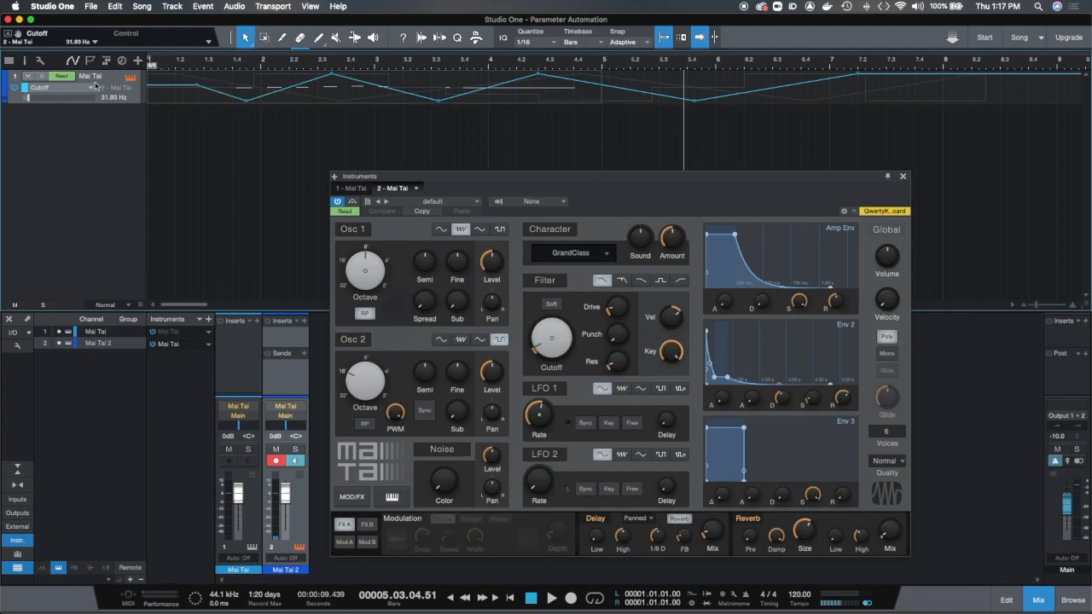
- Hide the track automation to view the recorded Mai Tai part, show the envelopes again and return to the song start
{"action": "key", "text": "a"}
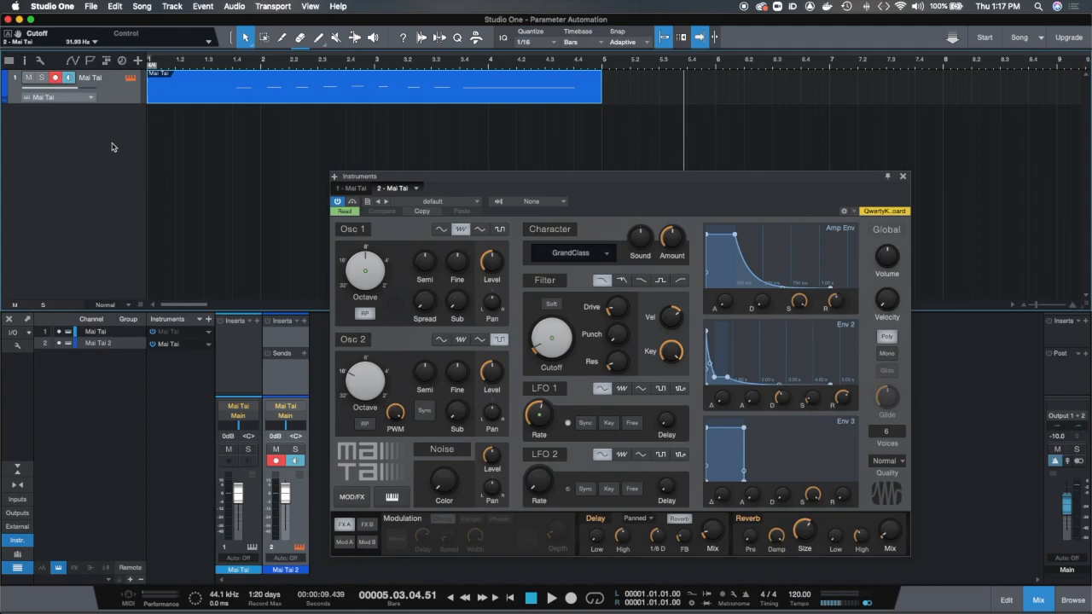
{"action": "key", "text": "a"}
{"action": "left_click", "coordinate": [286, 88]}
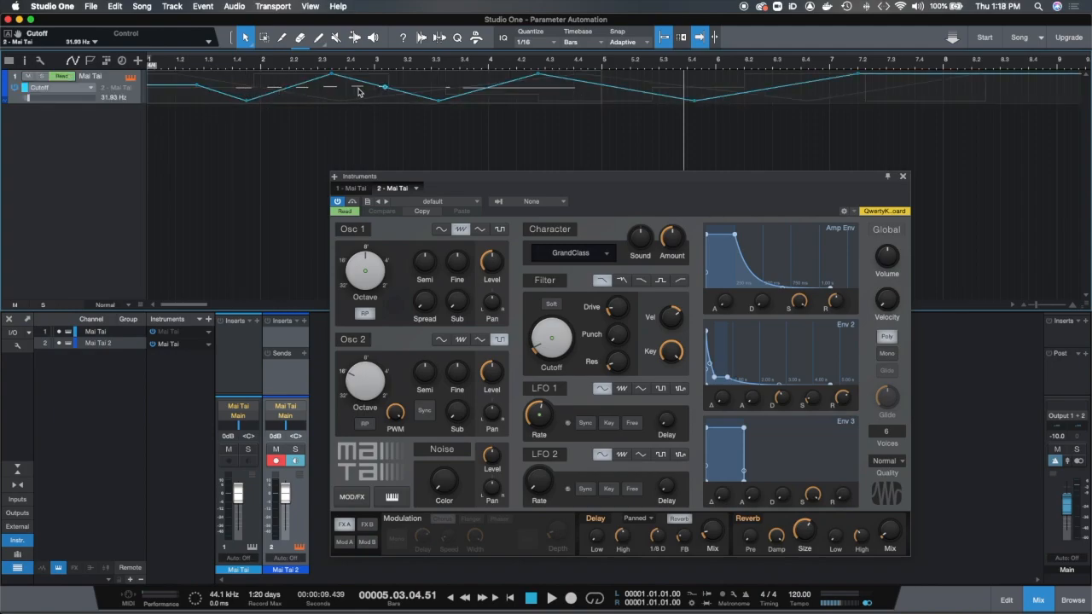
{"action": "left_click", "coordinate": [511, 598]}
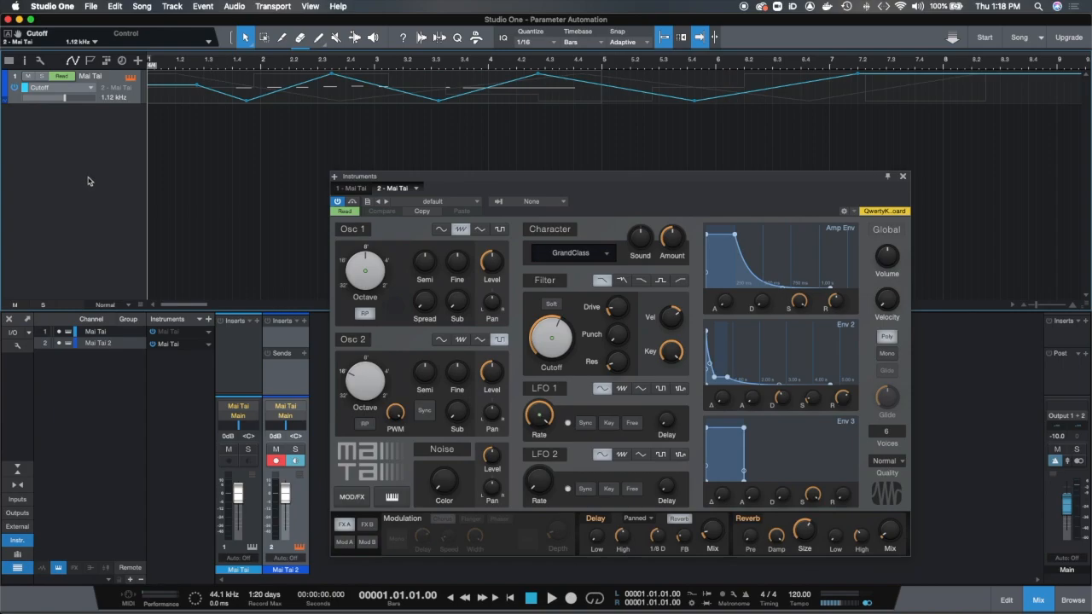
- Review the Mai Tai track's assigned and available parameters in the Automation add/remove dialog, then close it
{"action": "left_click", "coordinate": [92, 89]}
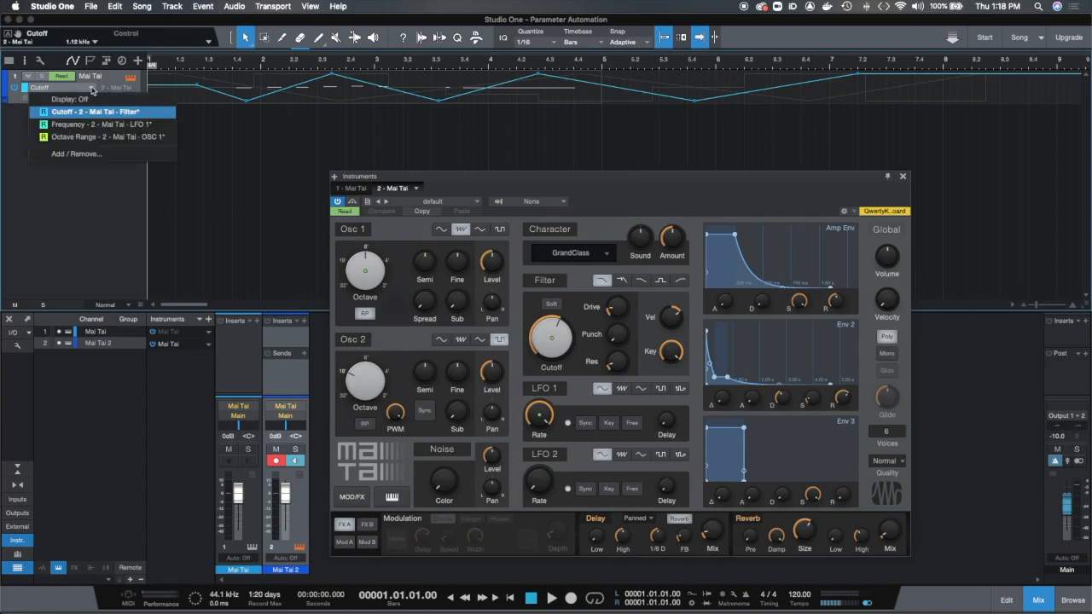
{"action": "left_click", "coordinate": [86, 155]}
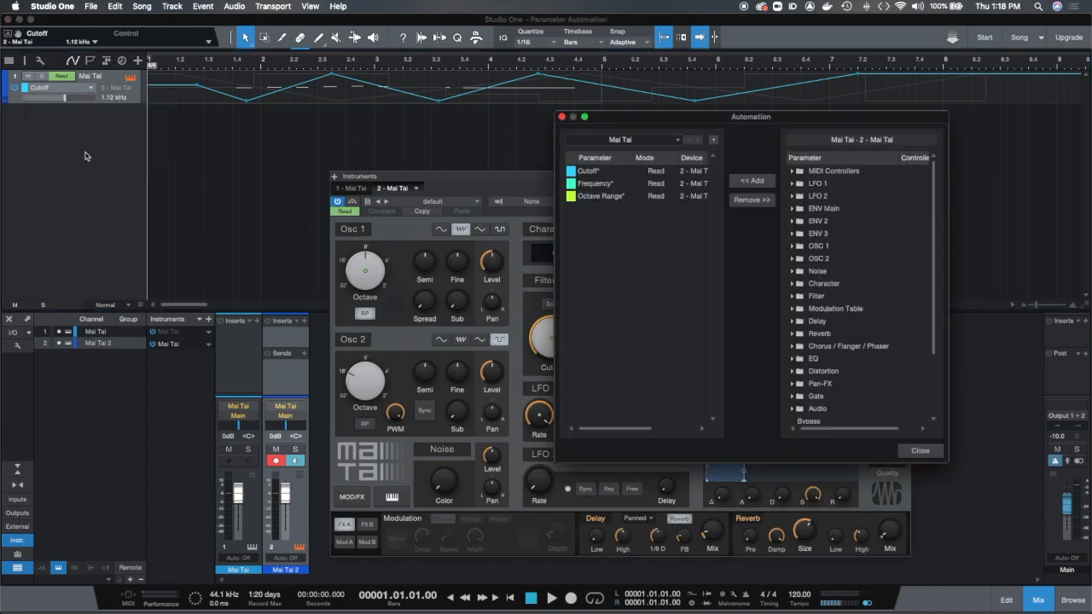
{"action": "left_click_drag", "start_coordinate": [711, 118], "coordinate": [676, 152]}
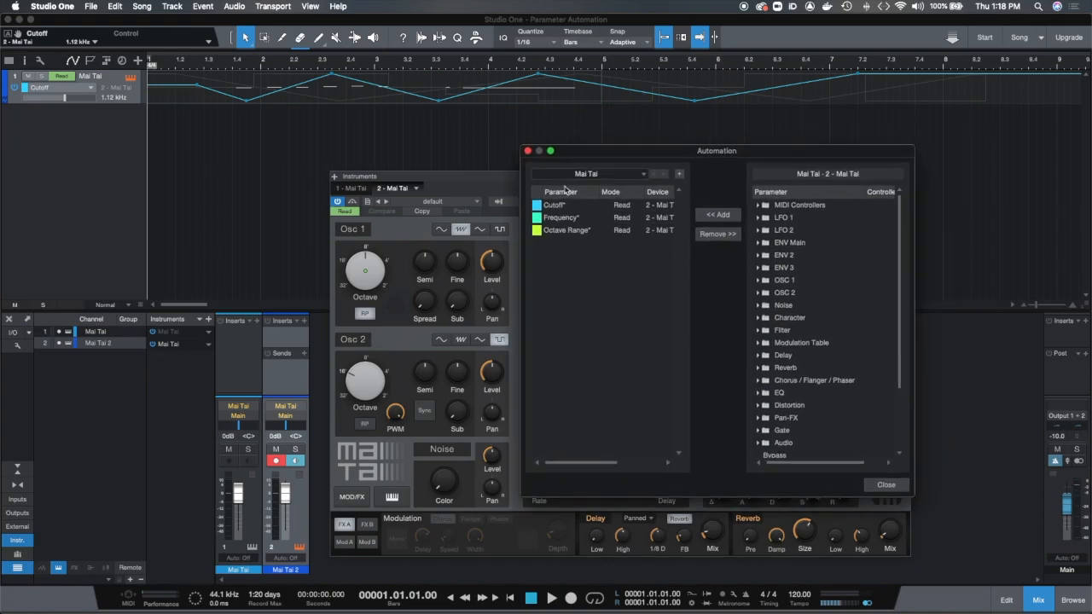
{"action": "left_click", "coordinate": [885, 484]}
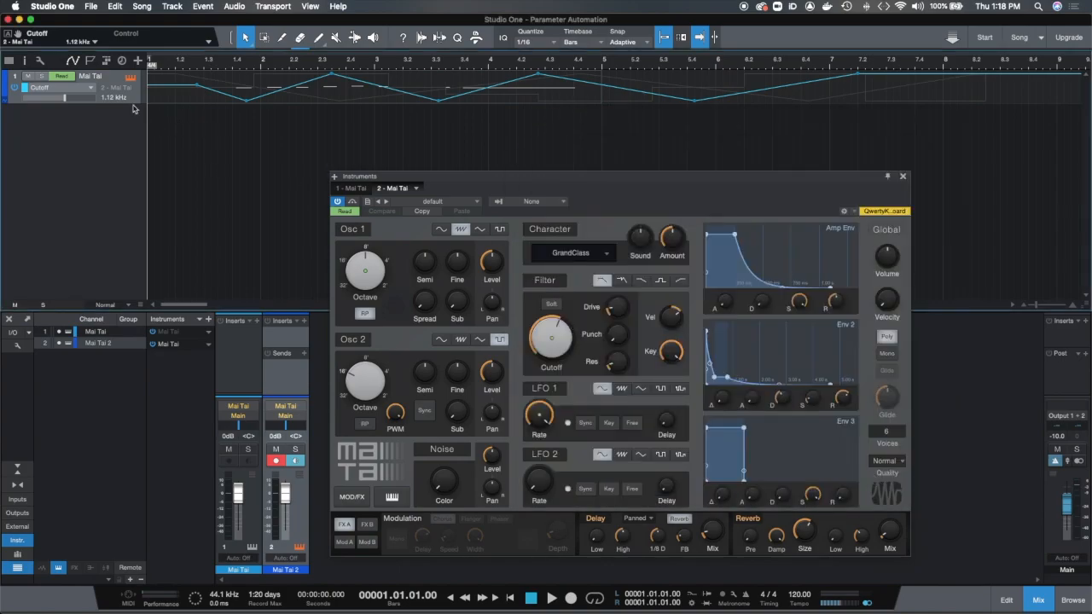
- Open the list of automation envelopes available for display on the Mai Tai track
{"action": "left_click", "coordinate": [91, 87]}
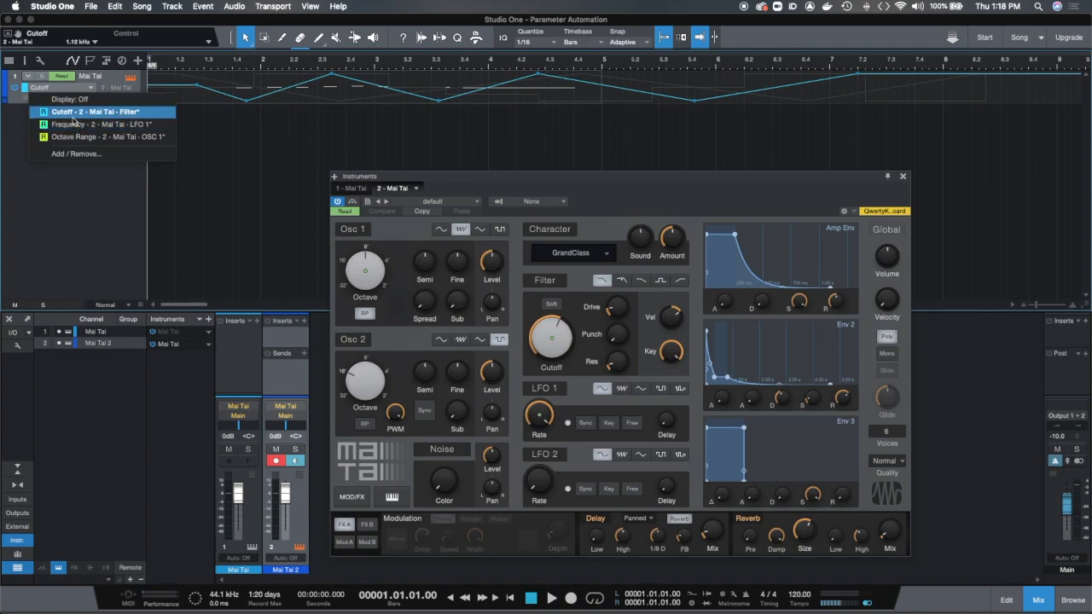